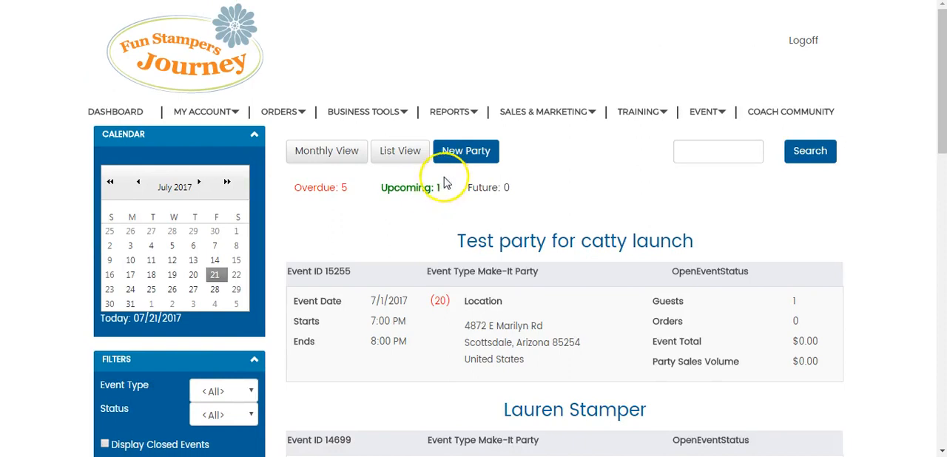
Start a new Make-It Party with yourself as the host and continue to the party information
left_click(472, 158)
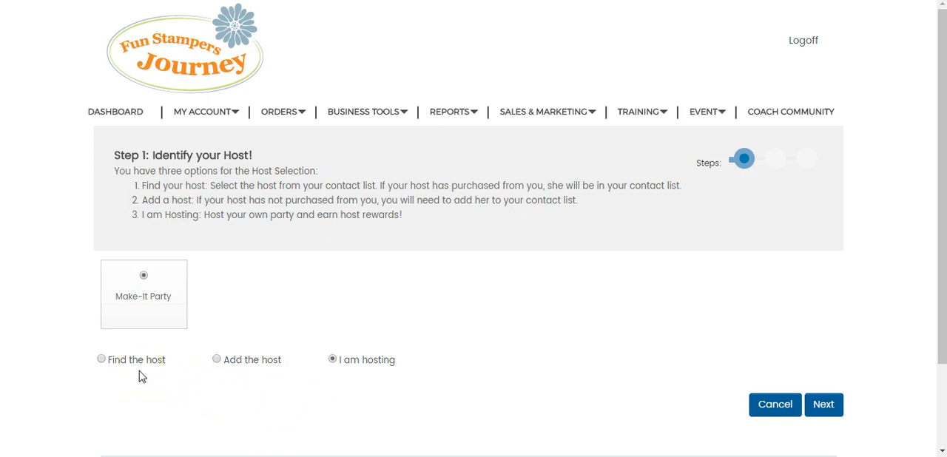
left_click(112, 365)
left_click(823, 407)
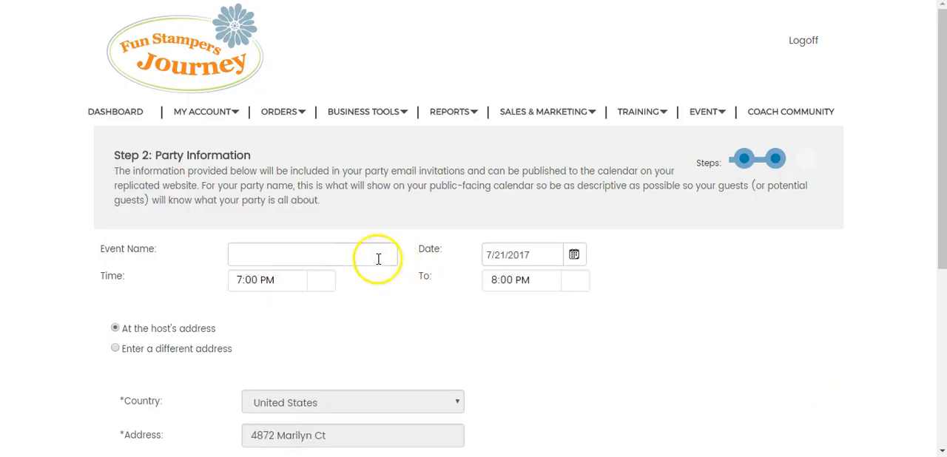
Name the event with the host's first name followed by "'s Fun Party", keep it at the host's address, and finish the party set-up
left_click(341, 253)
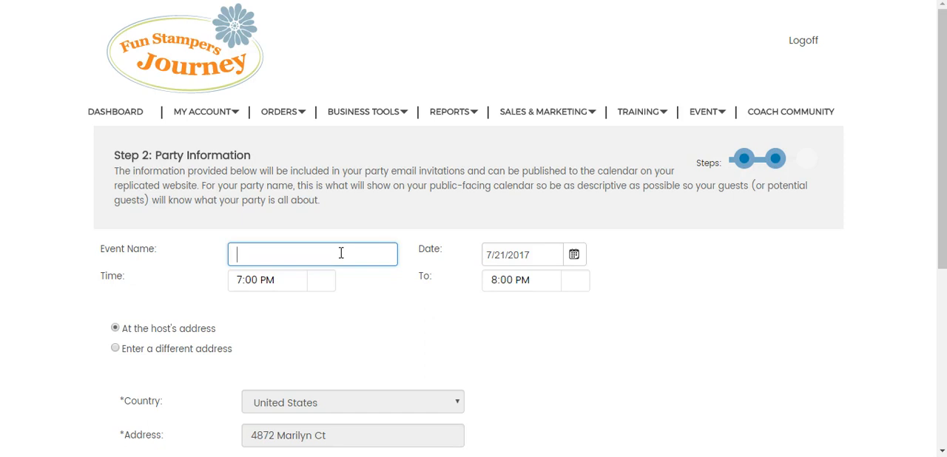
type("Lauren's Fun Party")
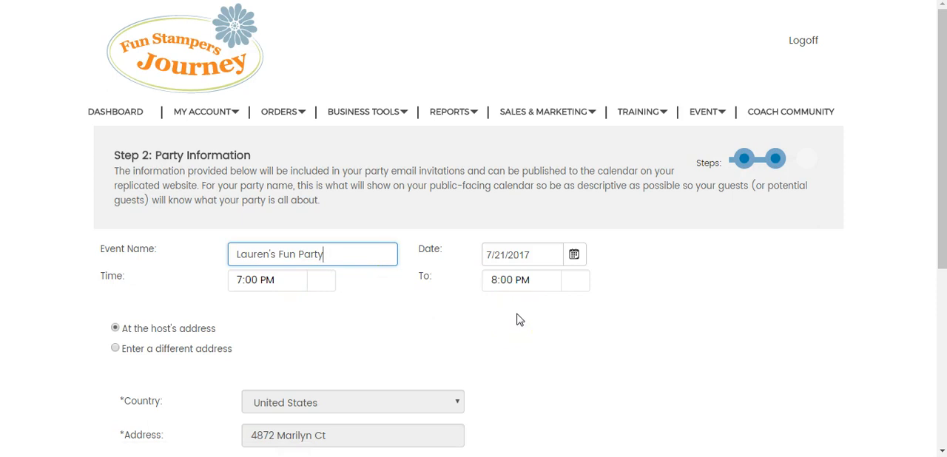
scroll(519, 319, "down", 2)
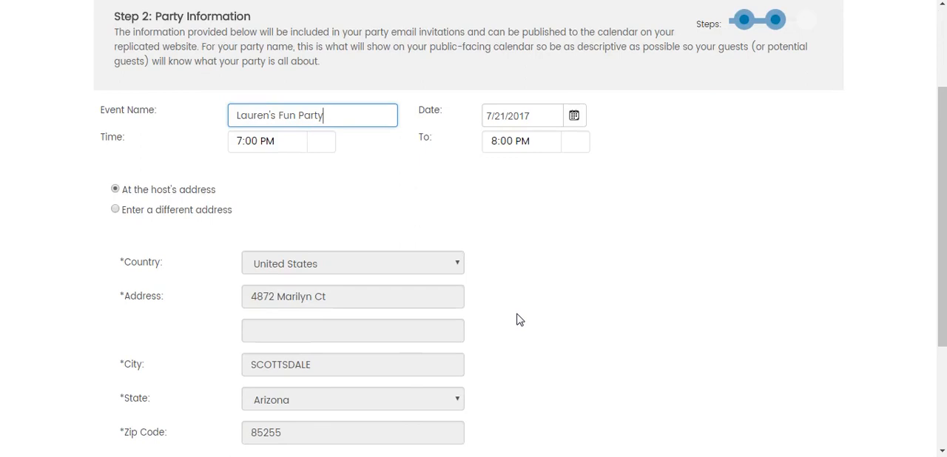
scroll(520, 320, "down", 1)
scroll(520, 320, "down", 1)
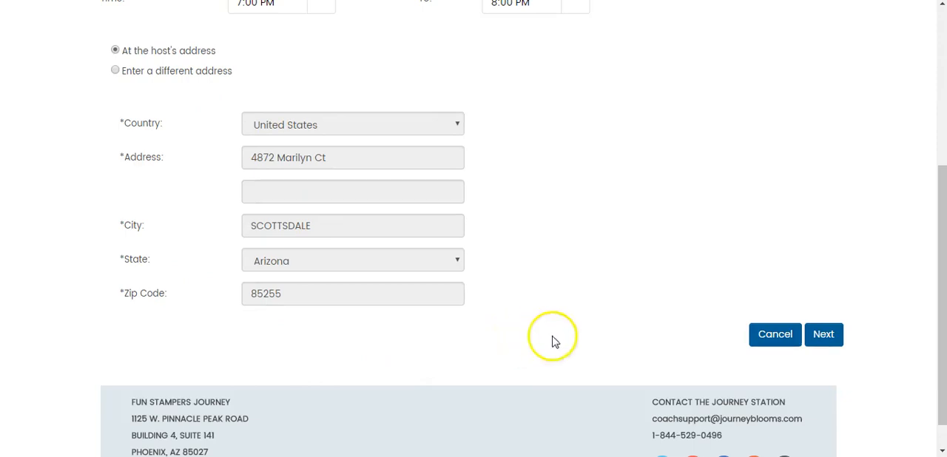
left_click(824, 336)
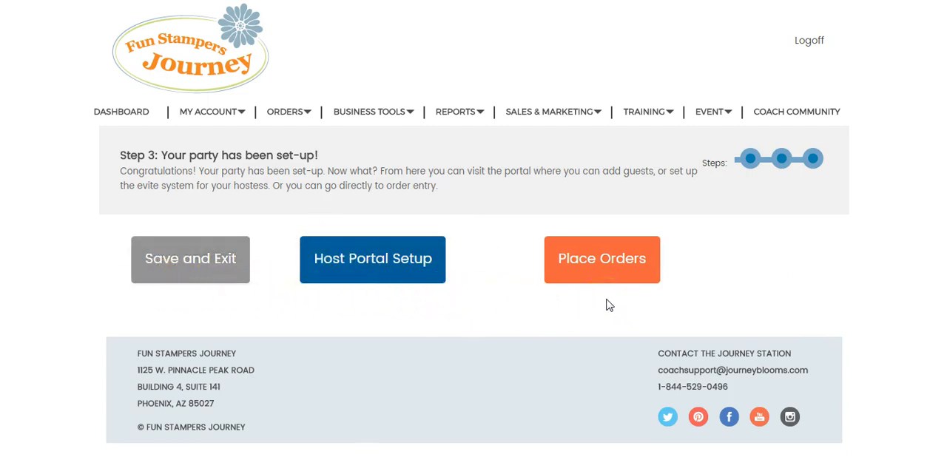
Go to order placement for the new party and open the host's order
left_click(592, 260)
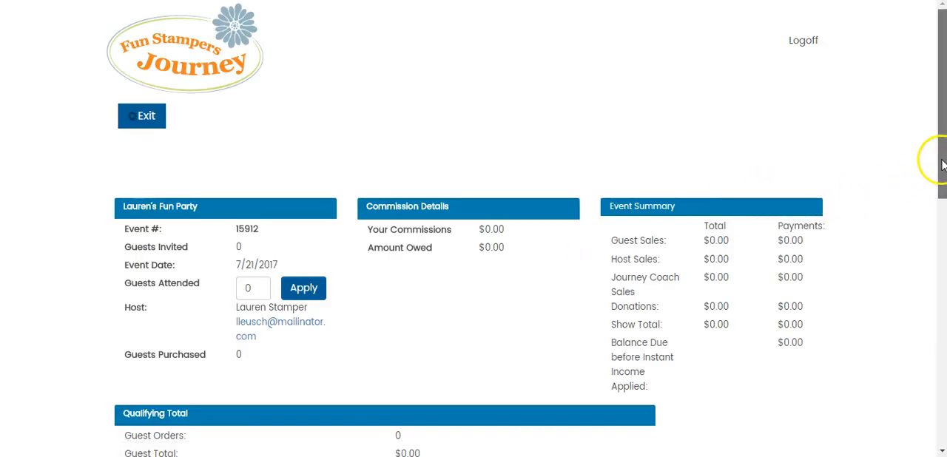
left_click_drag(943, 165, 944, 401)
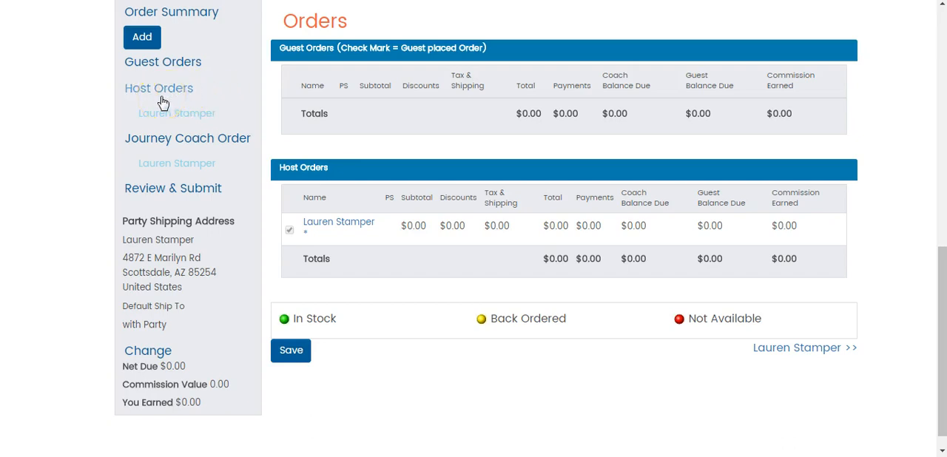
left_click(167, 121)
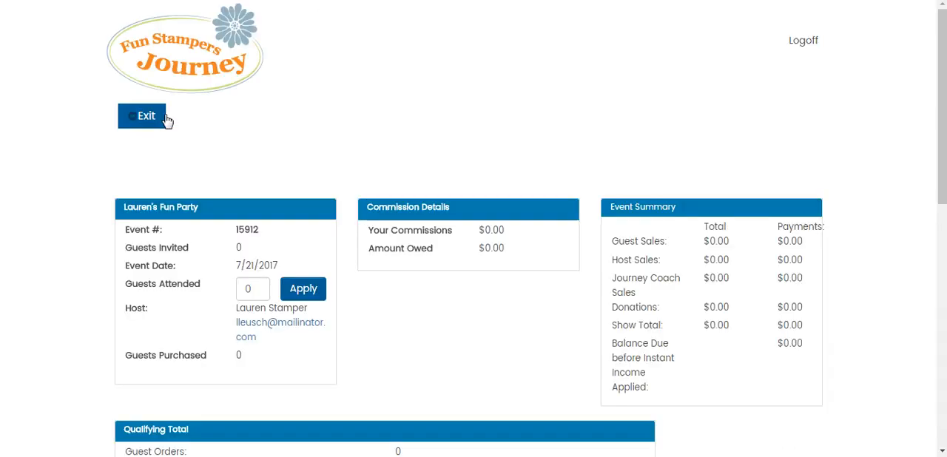
Add one JD-0042 Brushed Cool Pool Days Planner to the host order's shopping cart
scroll(588, 230, "down", 5)
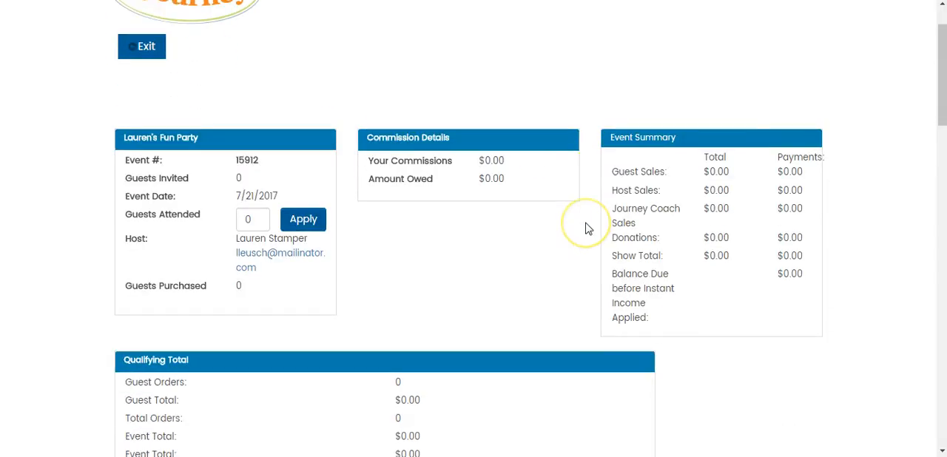
scroll(588, 230, "down", 2)
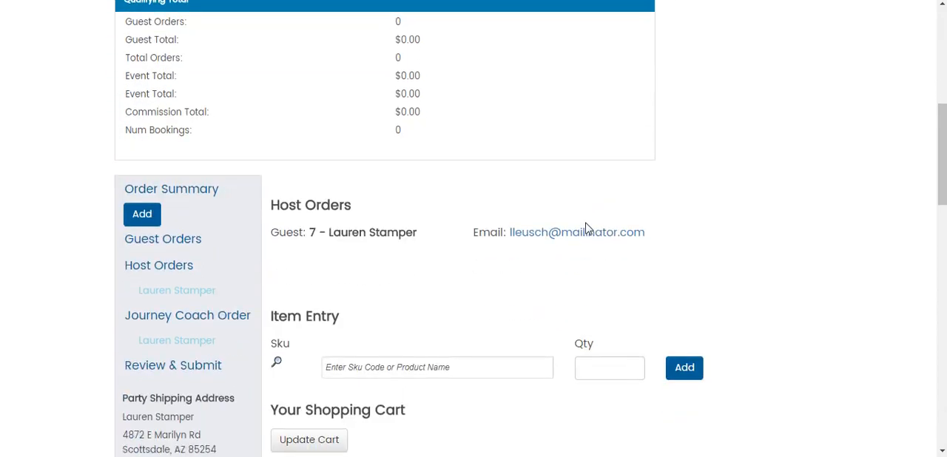
scroll(588, 229, "down", 1)
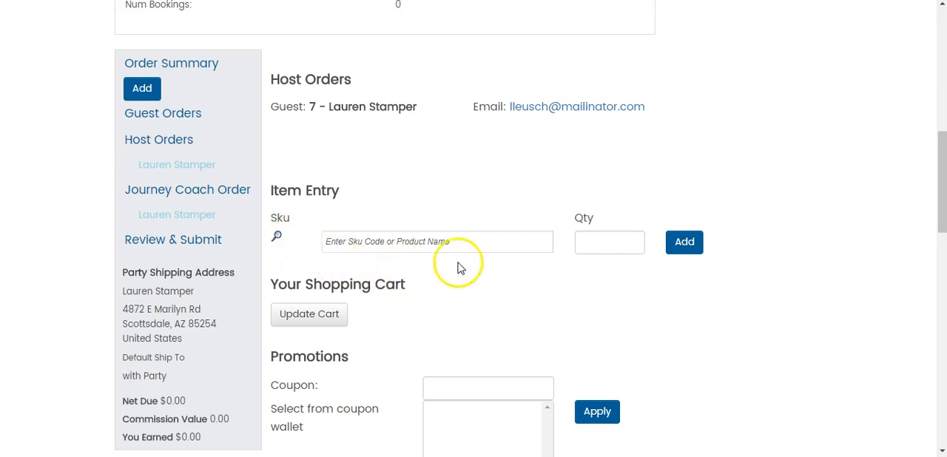
left_click(459, 239)
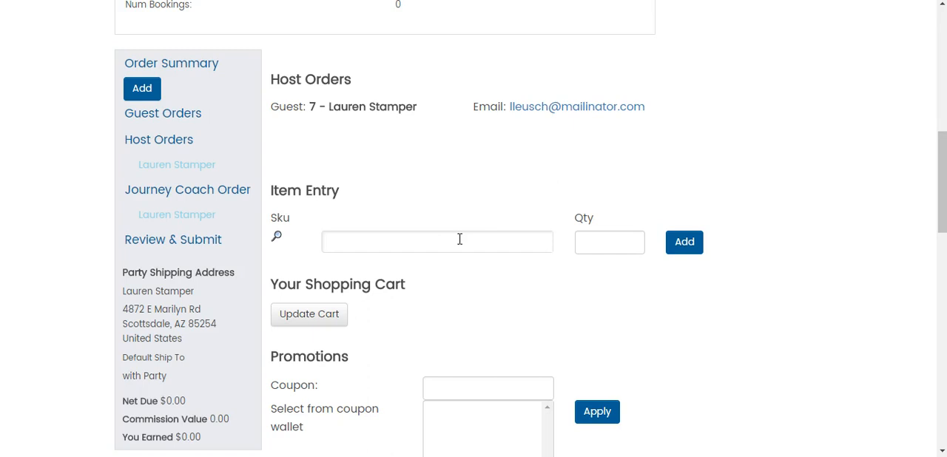
type("JD-0")
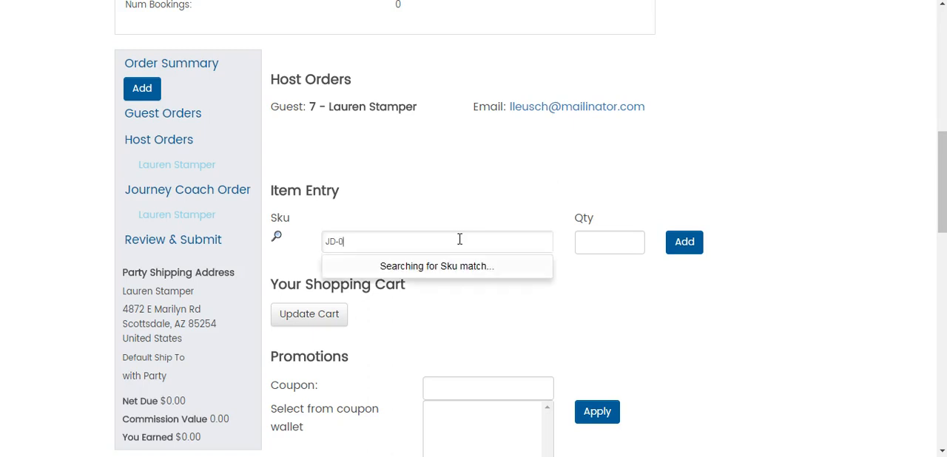
type("042")
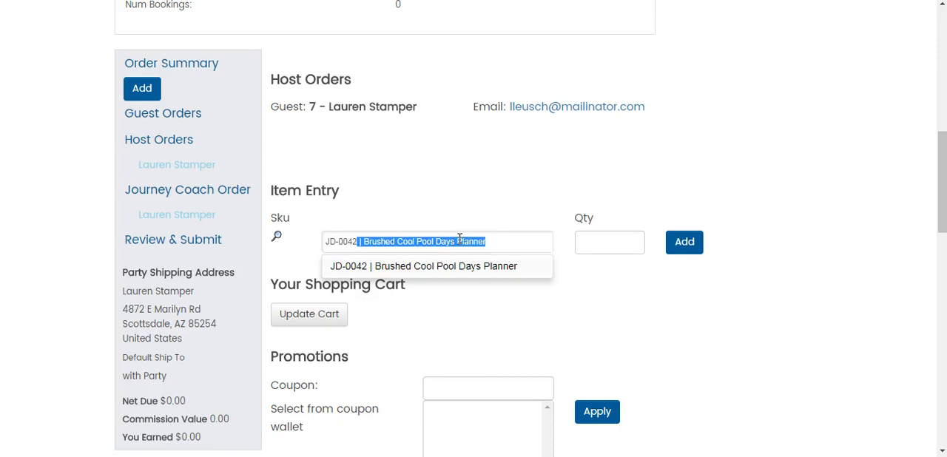
left_click(494, 241)
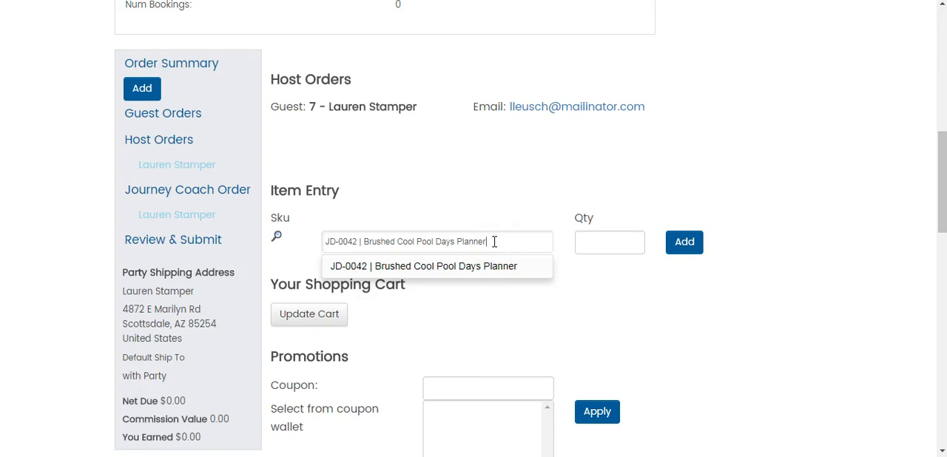
left_click(597, 242)
left_click(591, 243)
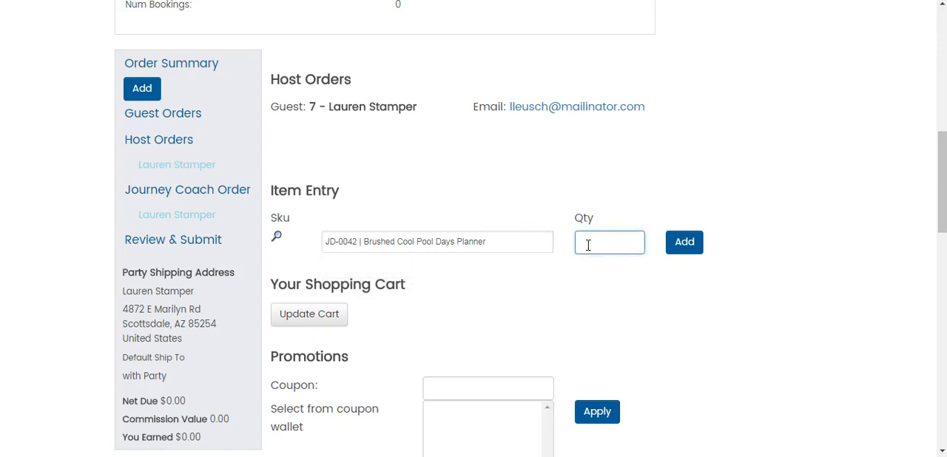
left_click(614, 243)
left_click(679, 246)
left_click(687, 245)
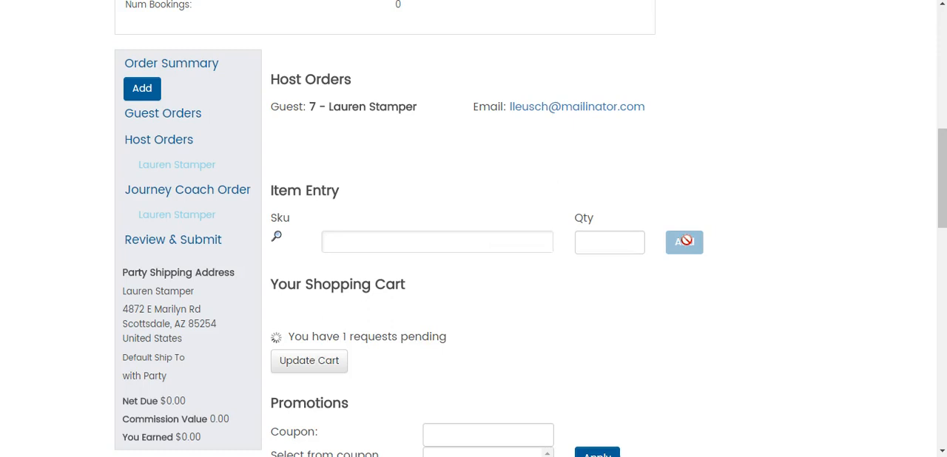
Add one JD-0068 Planner Moments Photo Variety Sleeves to the host order's shopping cart
scroll(688, 244, "up", 3)
scroll(688, 245, "down", 4)
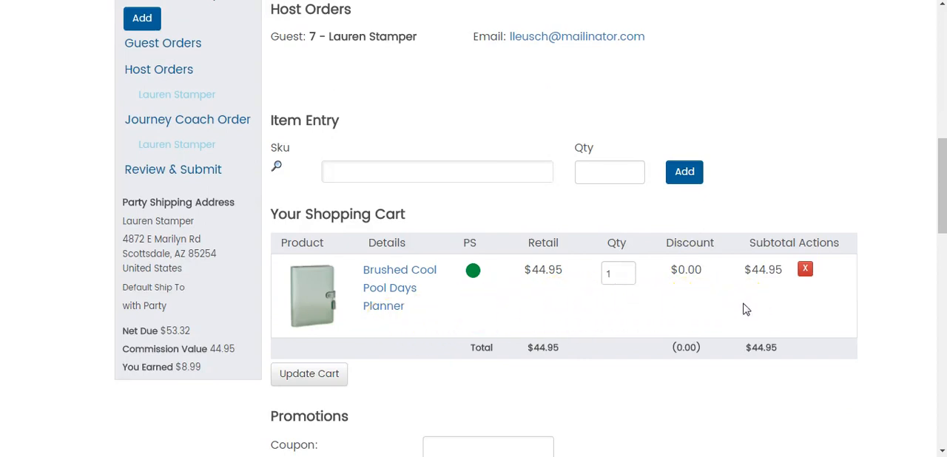
left_click(437, 176)
type("JD-")
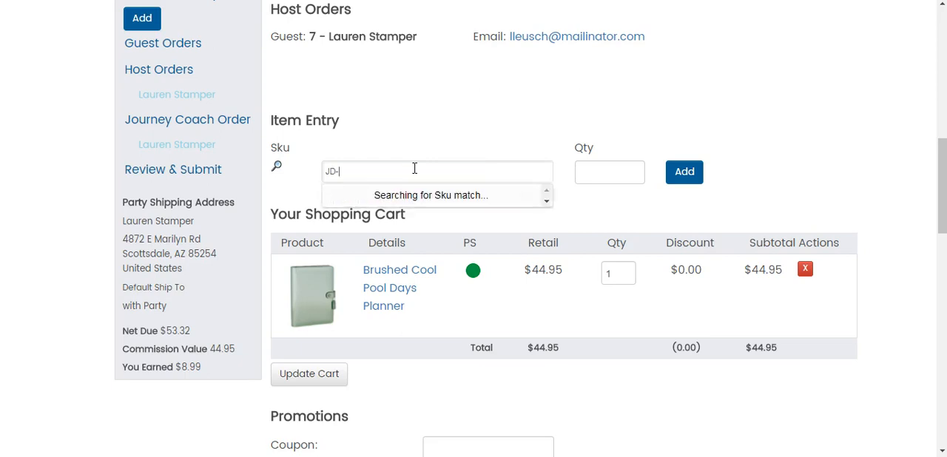
type("0068")
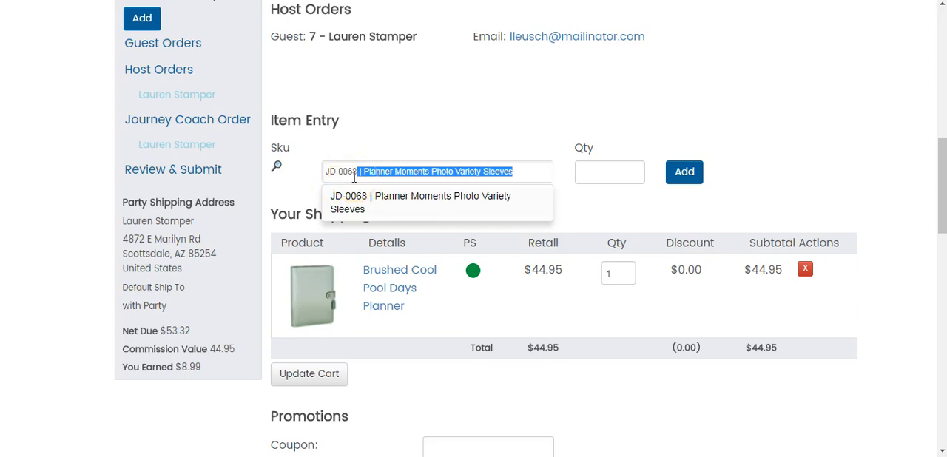
left_click(576, 180)
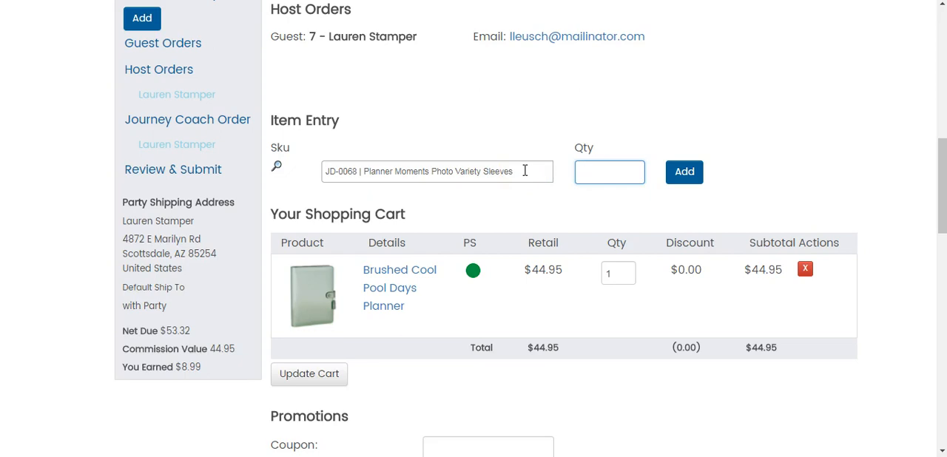
left_click(684, 172)
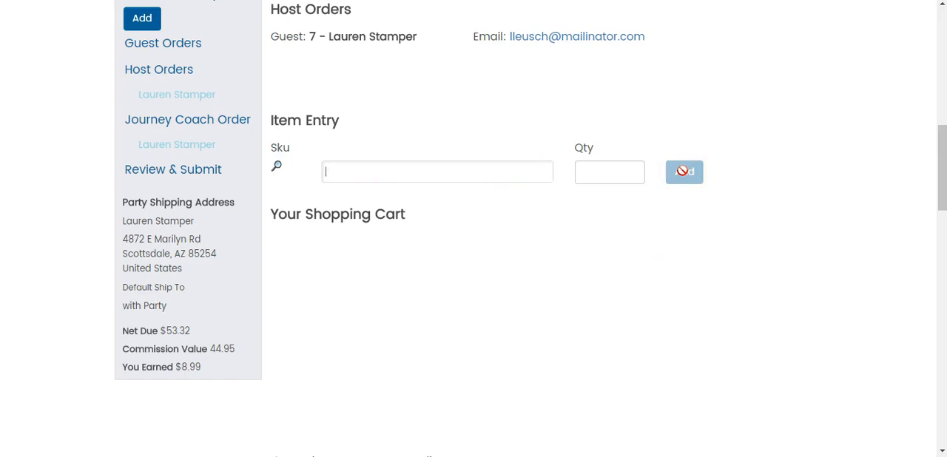
Examine the items in the host order's shopping cart, including the quantity of the Rich Sorbets PanPastels
scroll(682, 170, "up", 4)
scroll(685, 176, "down", 5)
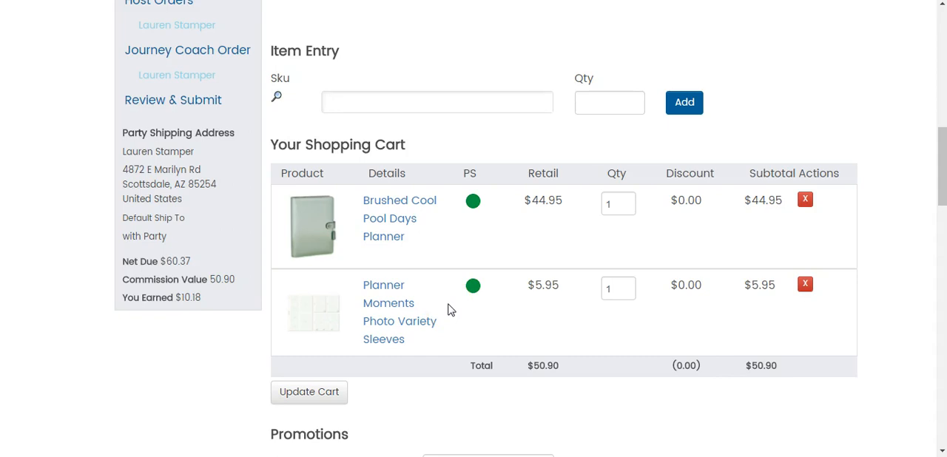
left_click(110, 99)
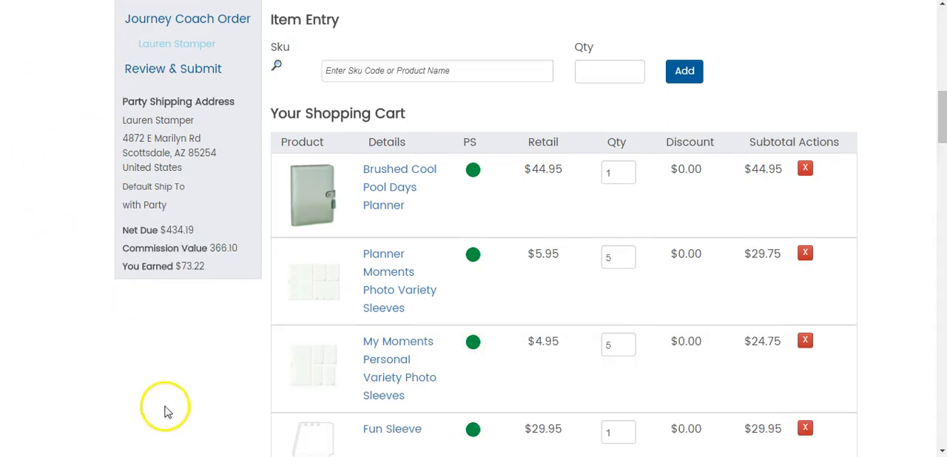
scroll(170, 348, "down", 1)
scroll(170, 348, "down", 2)
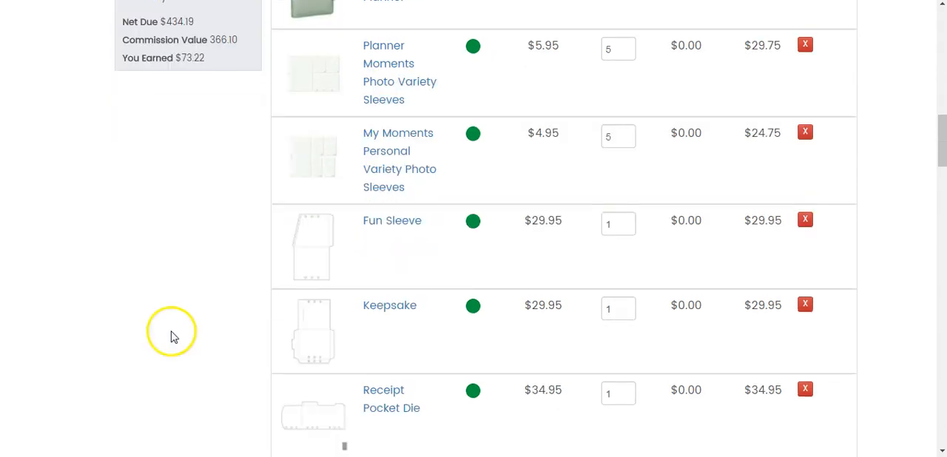
scroll(179, 318, "down", 2)
scroll(179, 318, "down", 4)
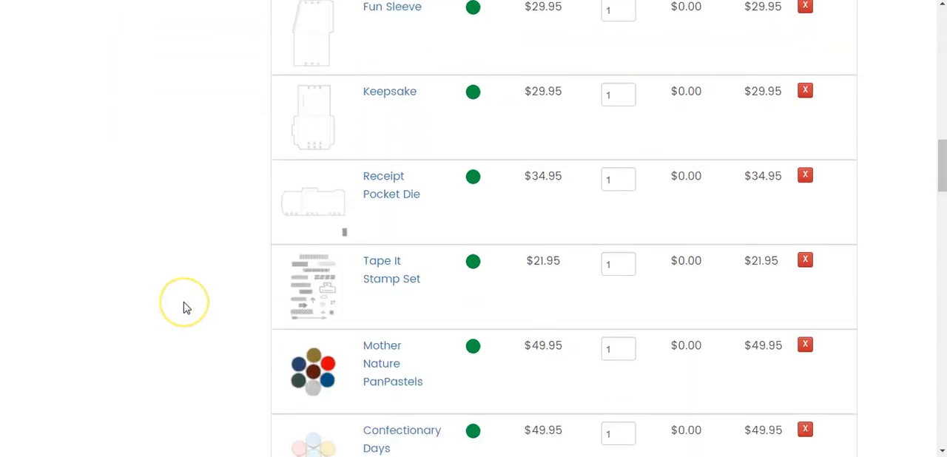
scroll(185, 289, "down", 1)
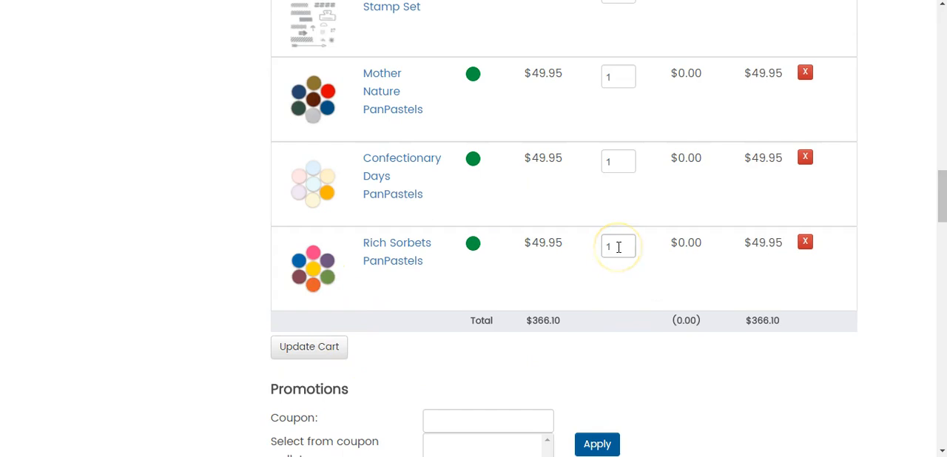
left_click_drag(619, 247, 587, 246)
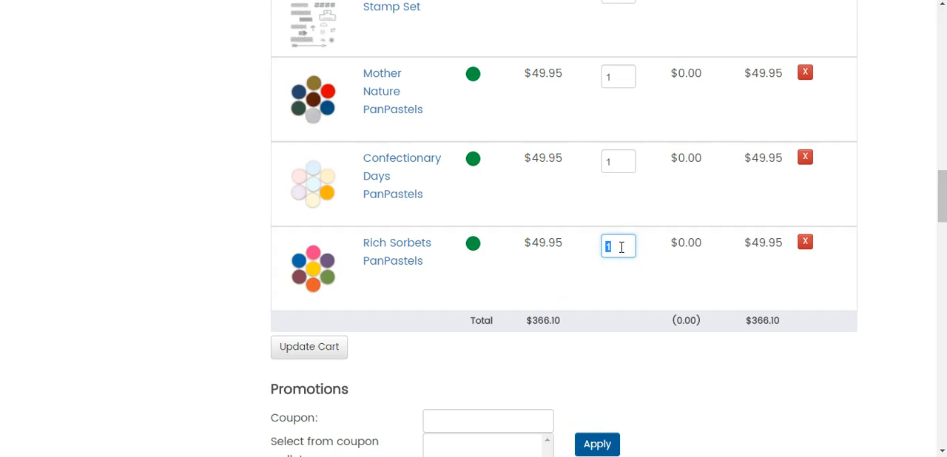
left_click(621, 247)
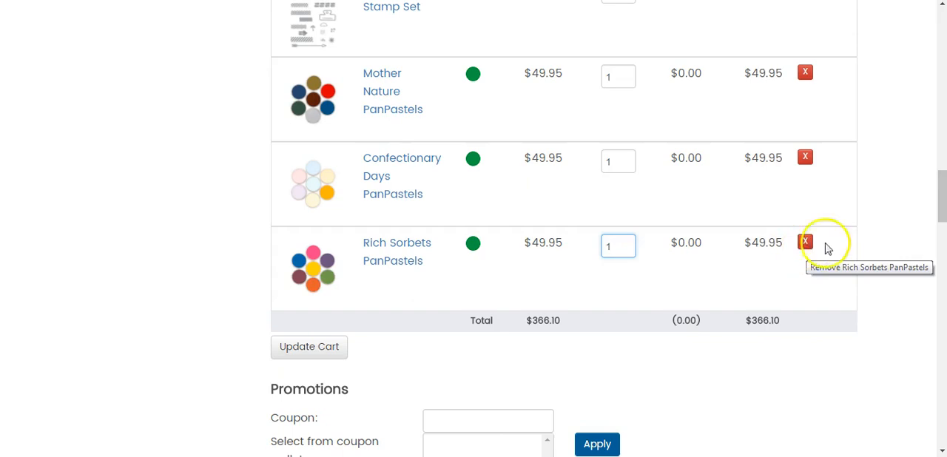
Redeem Bloom Benefit credits for one EF-0020 Brocade imprints Embossing Folder in the host's order
left_click_drag(944, 225, 938, 141)
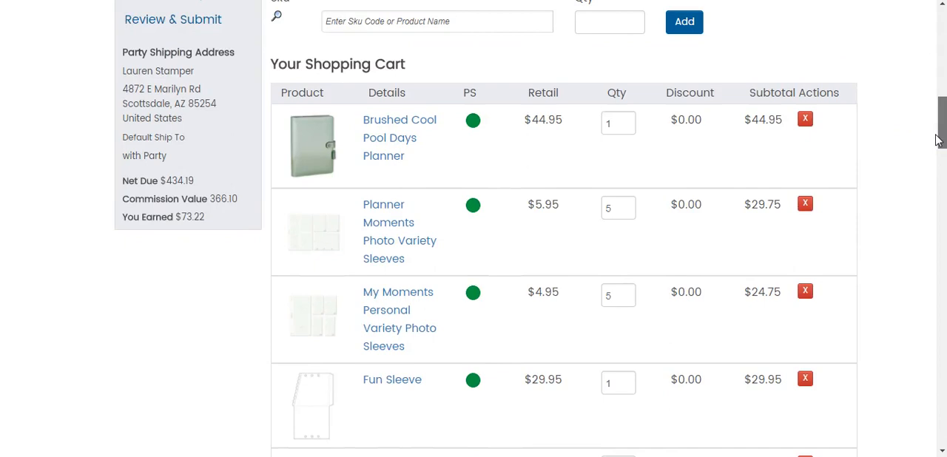
left_click_drag(937, 141, 938, 275)
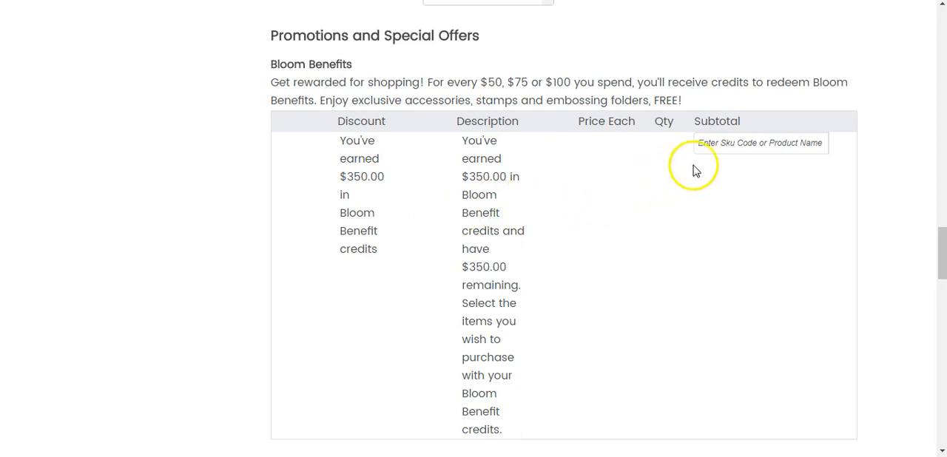
left_click(708, 152)
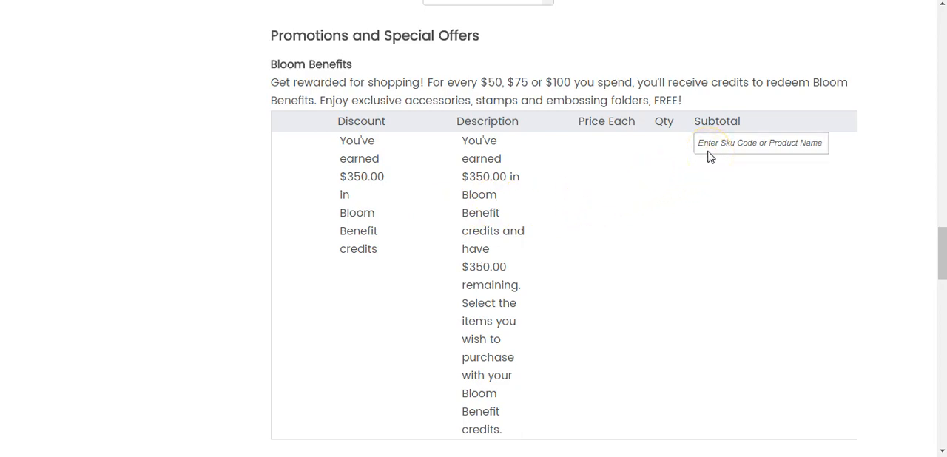
left_click(823, 142)
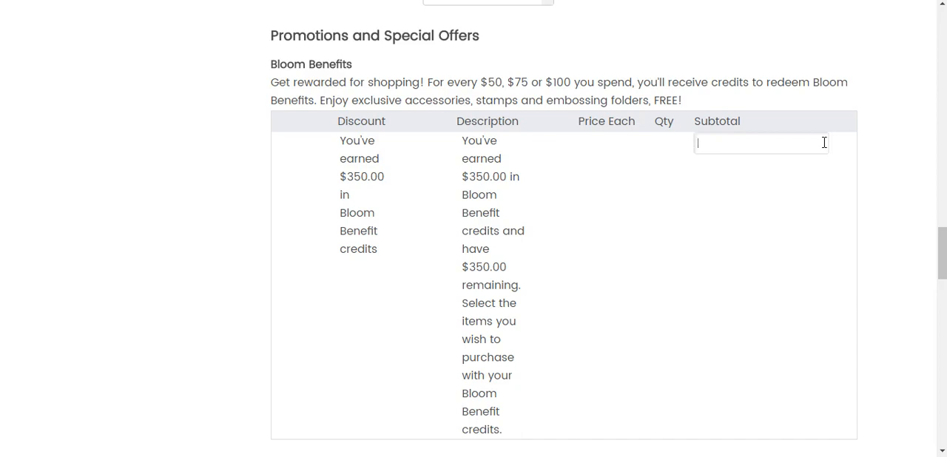
type("ef-")
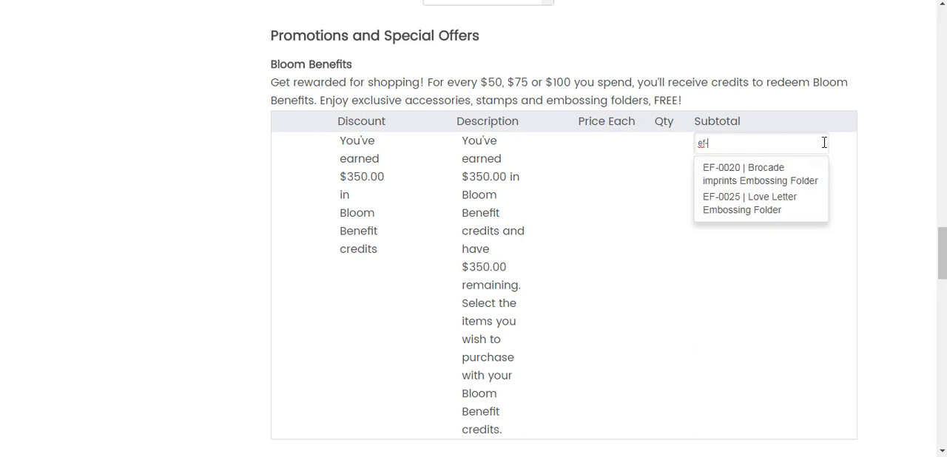
type("0020")
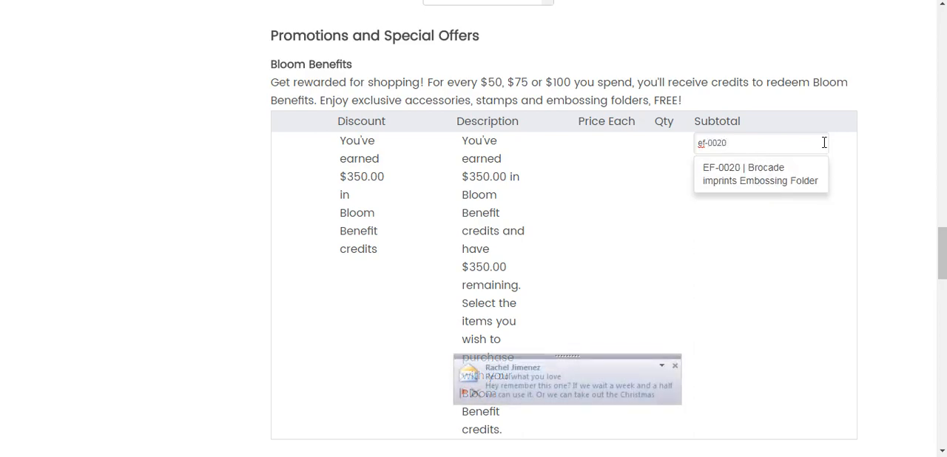
left_click(674, 366)
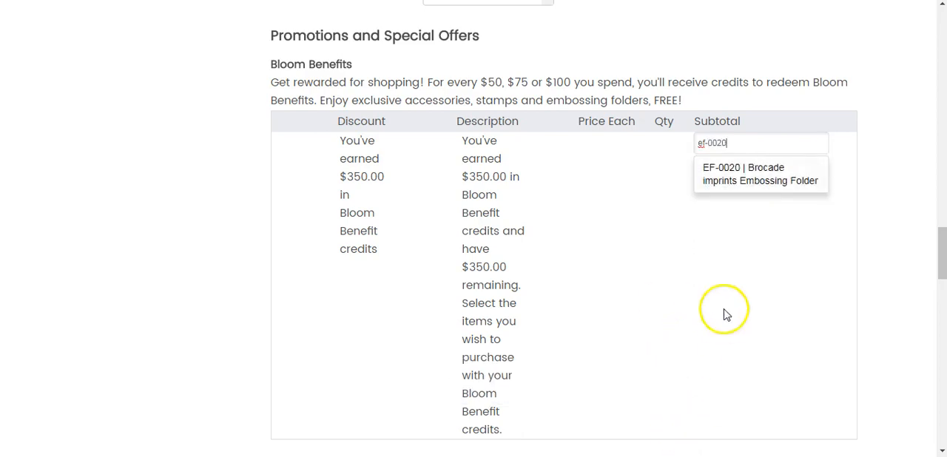
left_click(763, 187)
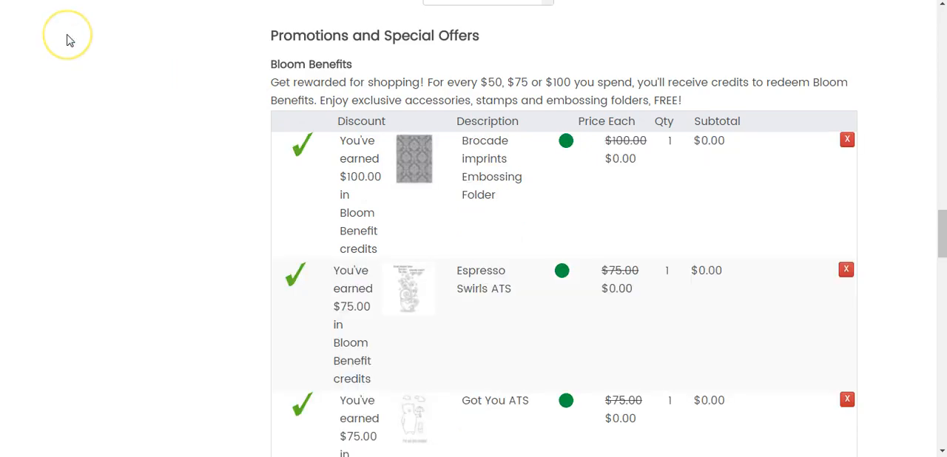
Examine all the items redeemed with Bloom Benefit credits in the host's order
scroll(68, 40, "down", 1)
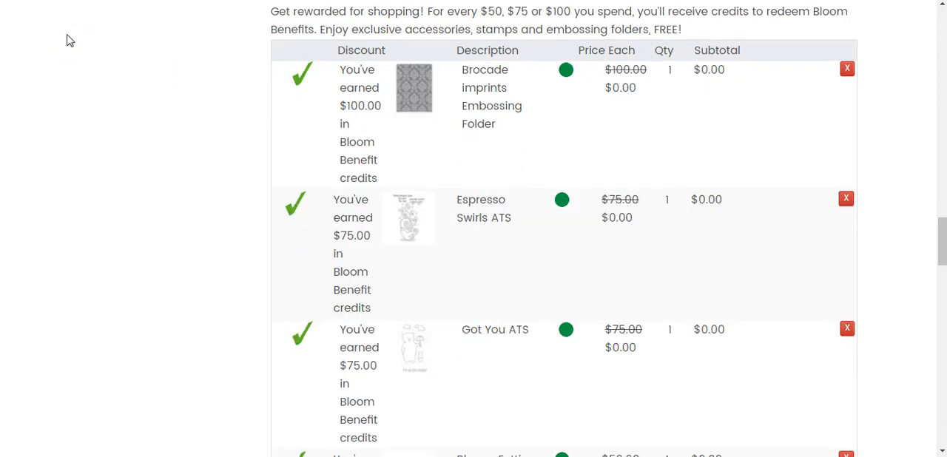
scroll(68, 40, "down", 1)
scroll(69, 40, "down", 1)
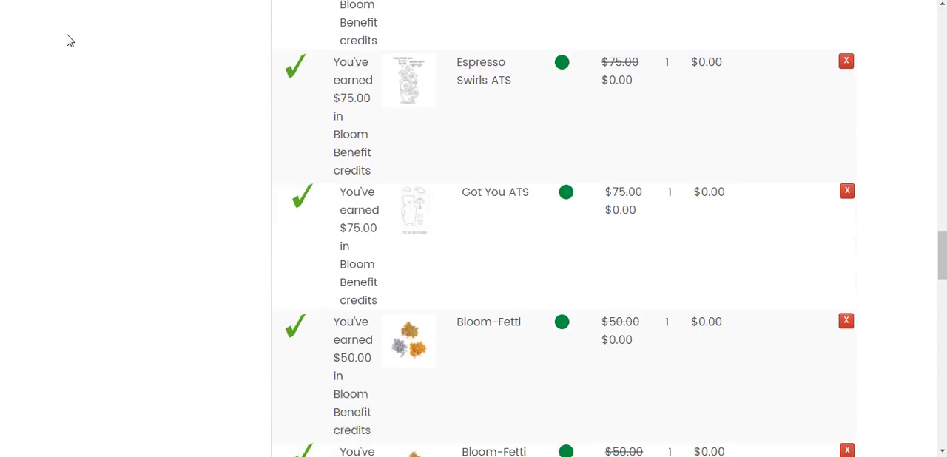
scroll(68, 39, "down", 1)
scroll(69, 40, "down", 1)
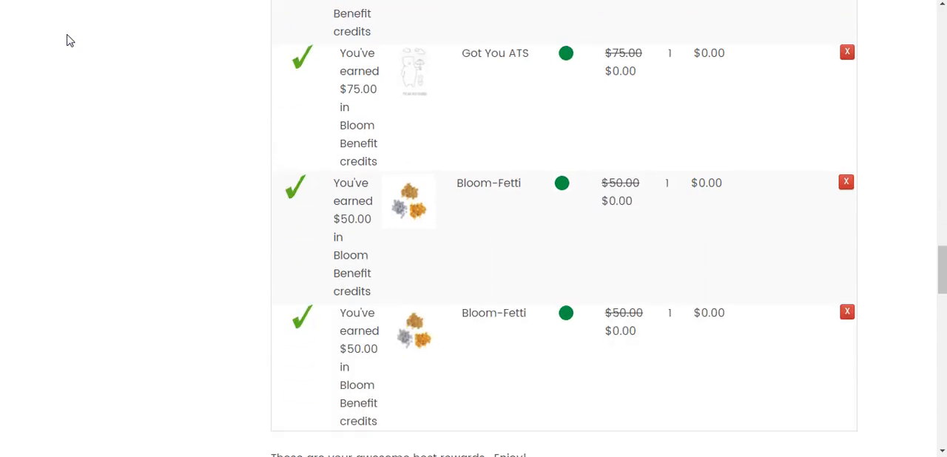
scroll(68, 40, "down", 1)
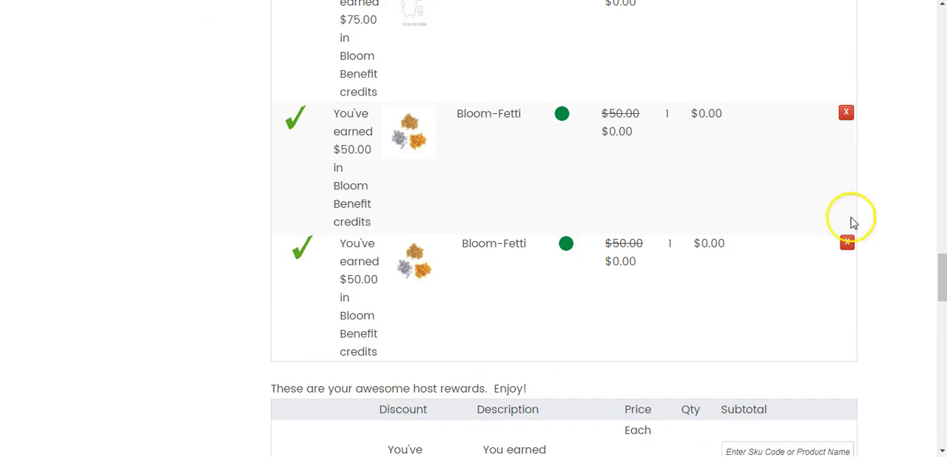
scroll(940, 290, "up", 2)
Redeem Journey Dollars from the host rewards for one SS-0455 Pretty Petals Stamp Set
left_click_drag(943, 291, 944, 312)
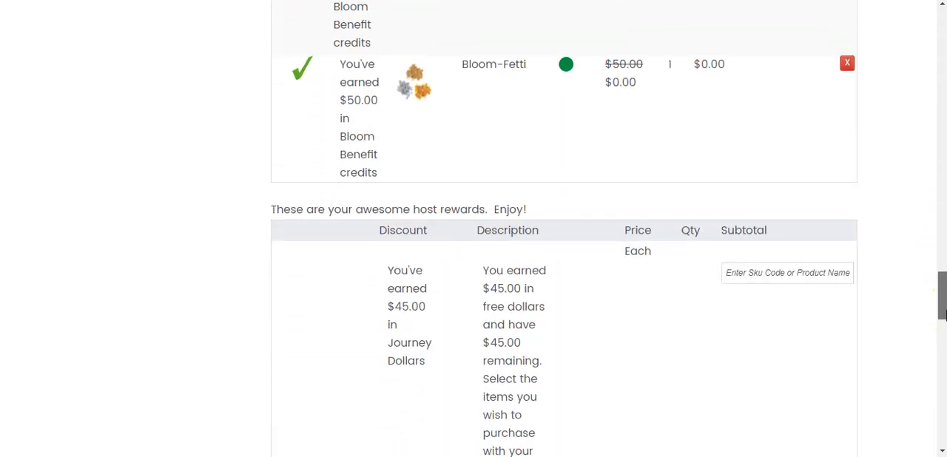
left_click_drag(943, 315, 943, 332)
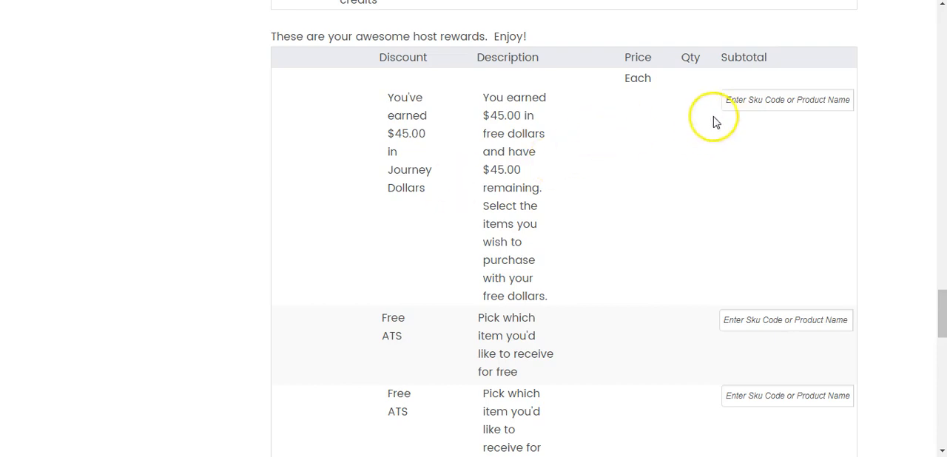
left_click(848, 100)
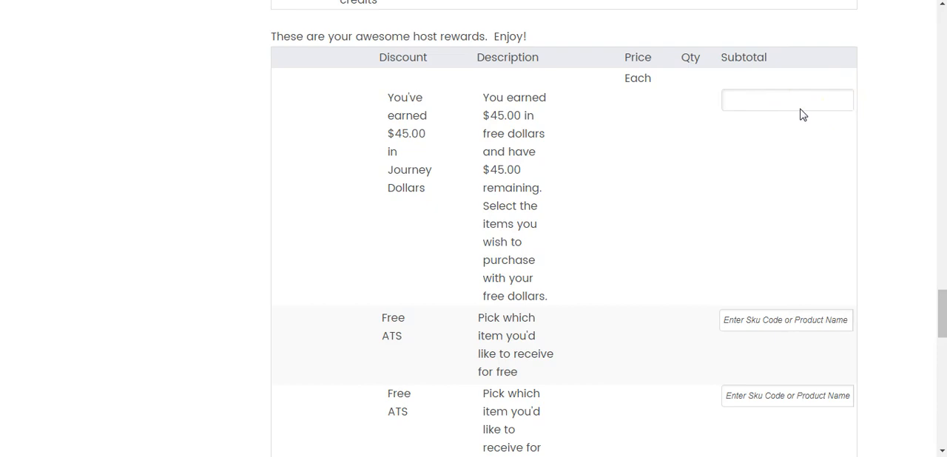
type("ss-045")
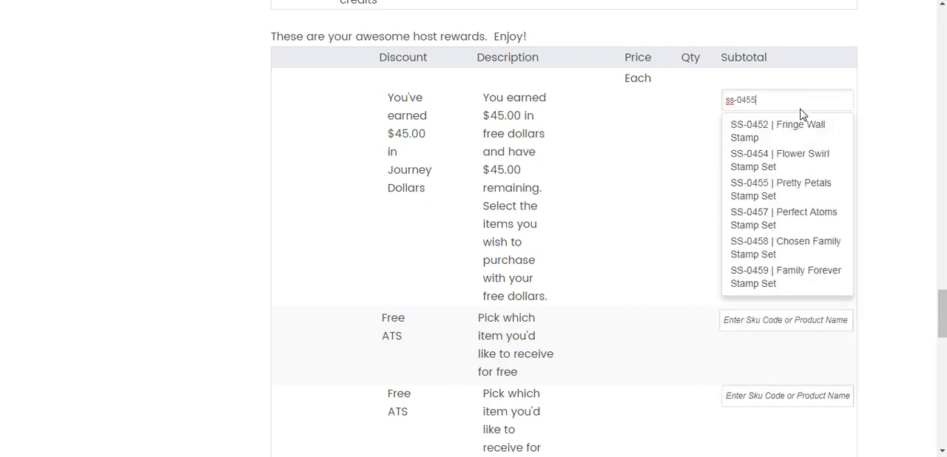
type("5")
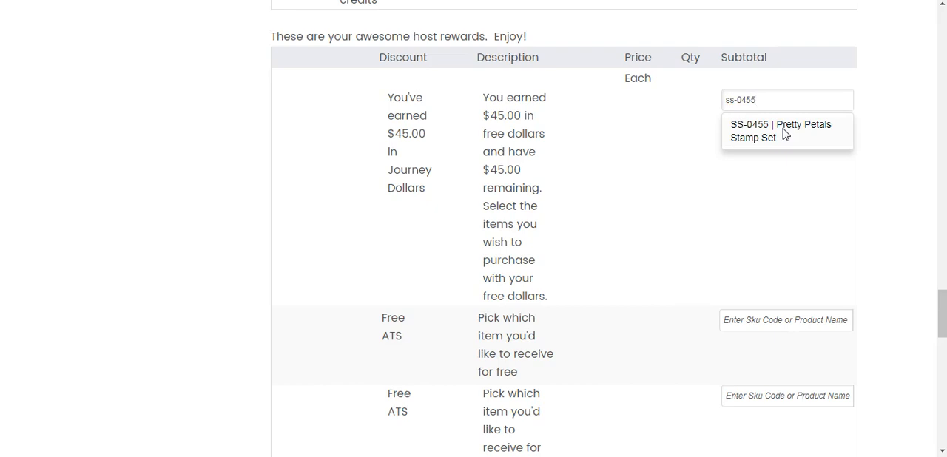
left_click(784, 132)
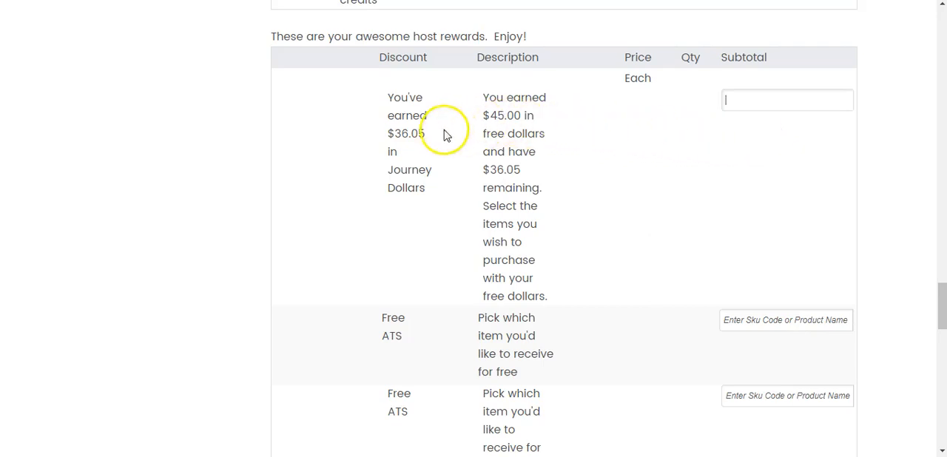
Examine the remaining Journey Dollars, the redeemed Pretty Petals Stamp Set and the order's billing totals
left_click_drag(438, 111, 411, 82)
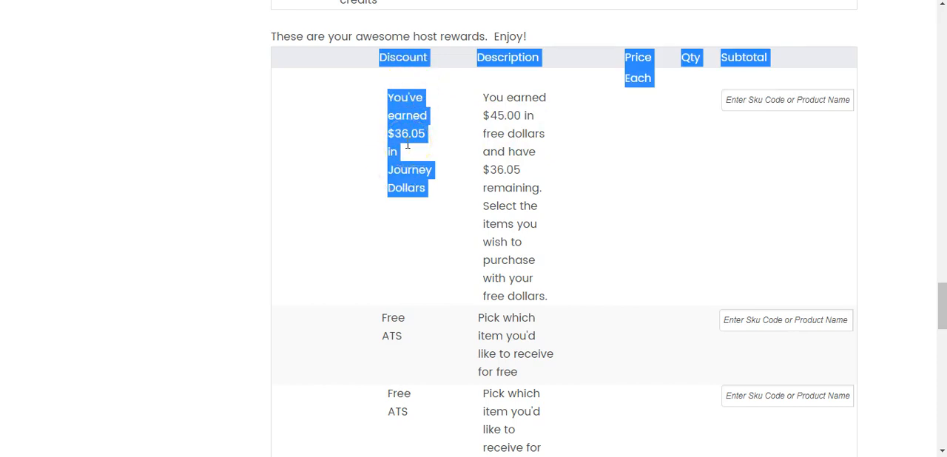
left_click(735, 137)
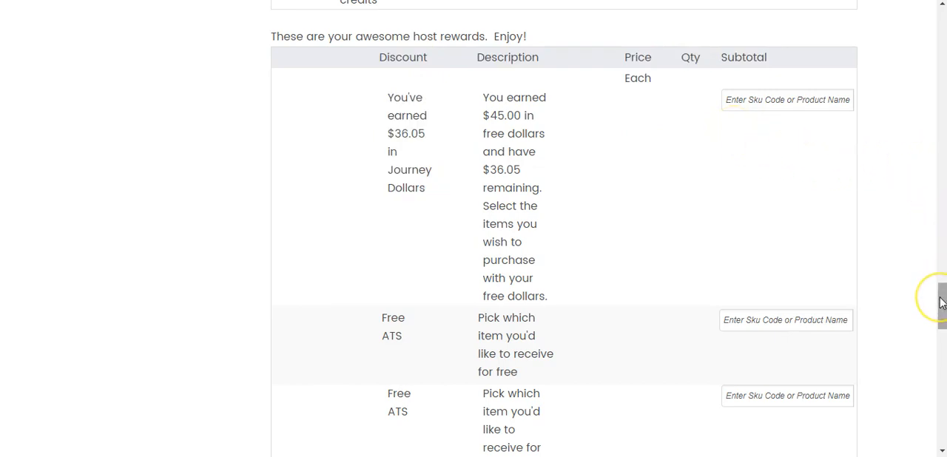
left_click_drag(941, 302, 942, 341)
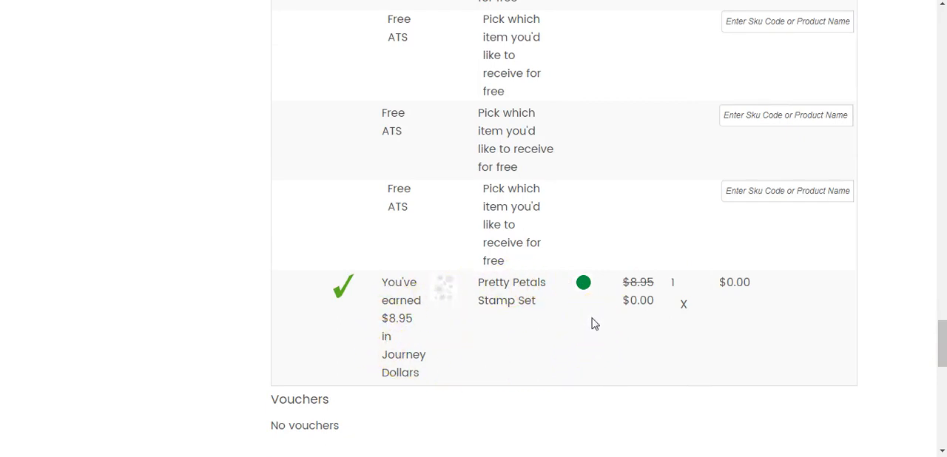
left_click_drag(942, 345, 943, 419)
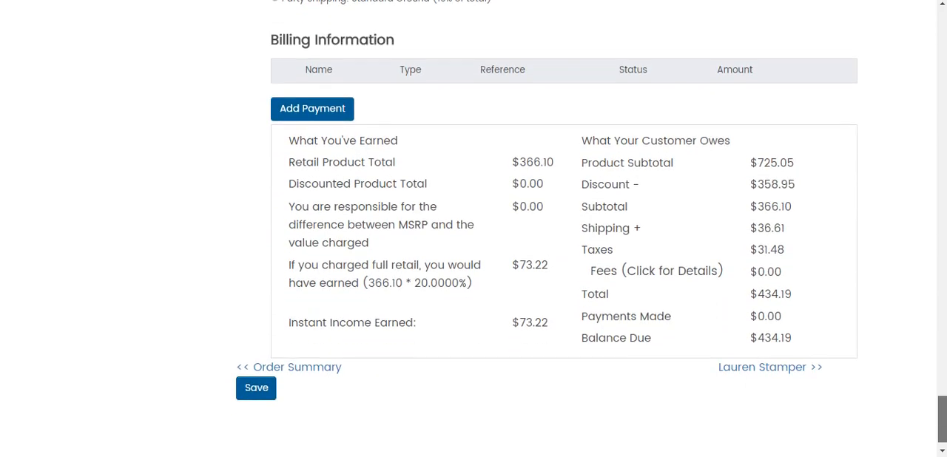
Apply the remaining Journey Dollars to one SS-0297 Goldie and Red Stamp Set
left_click_drag(943, 419, 944, 281)
left_click(675, 365)
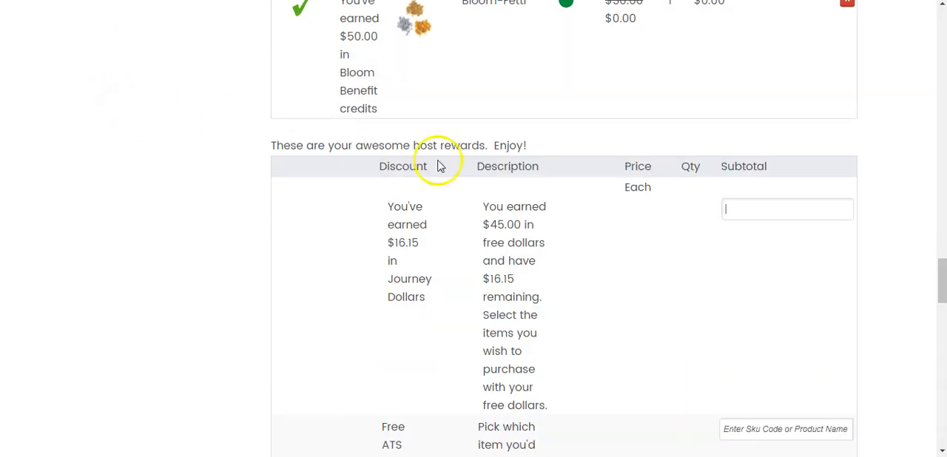
mouse_move(942, 282)
left_mouse_down()
mouse_move(944, 363)
mouse_move(937, 288)
left_mouse_up()
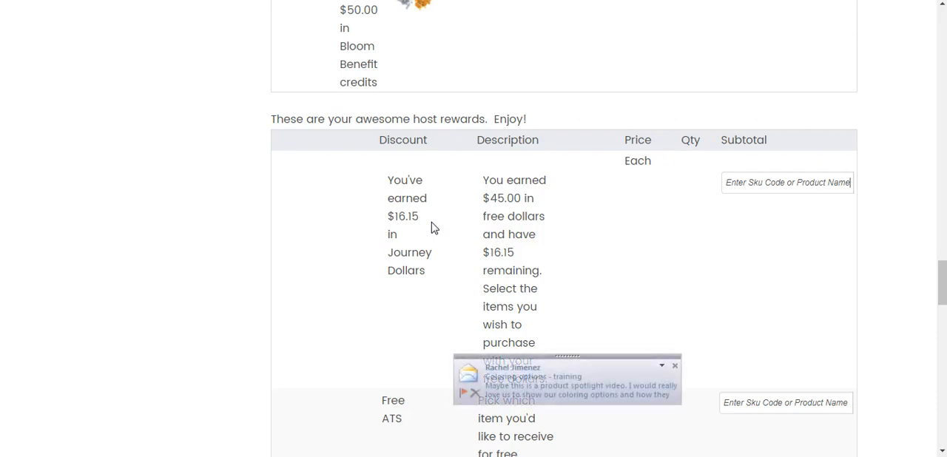
left_click(672, 365)
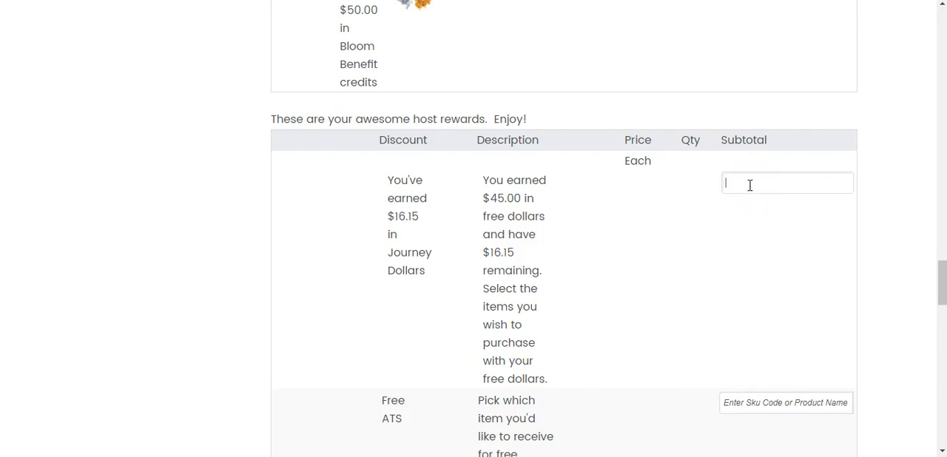
type("ss-0")
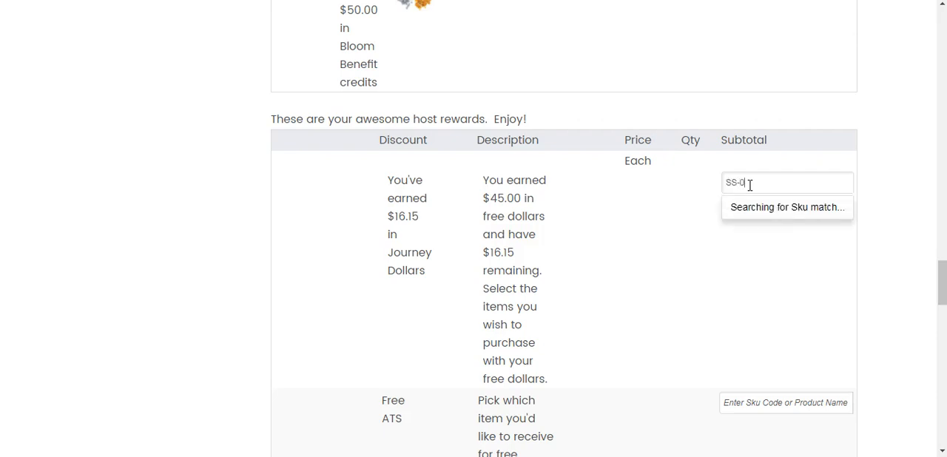
type("297")
left_click(790, 210)
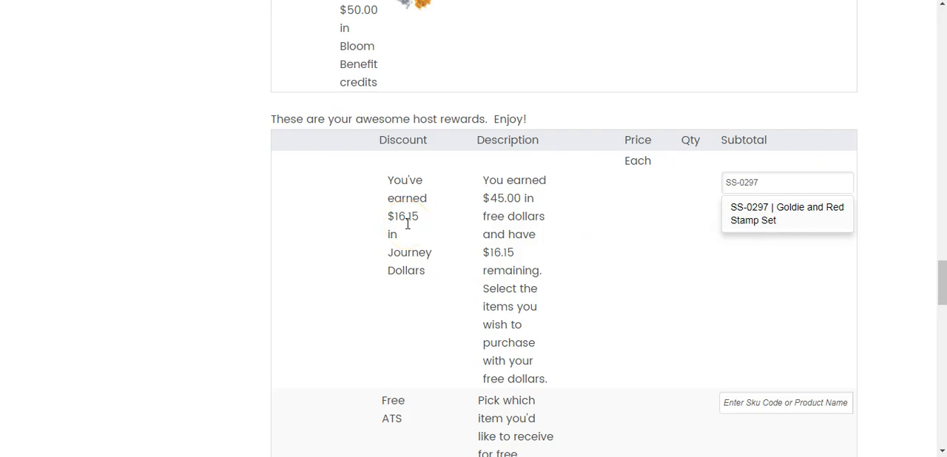
left_click(796, 222)
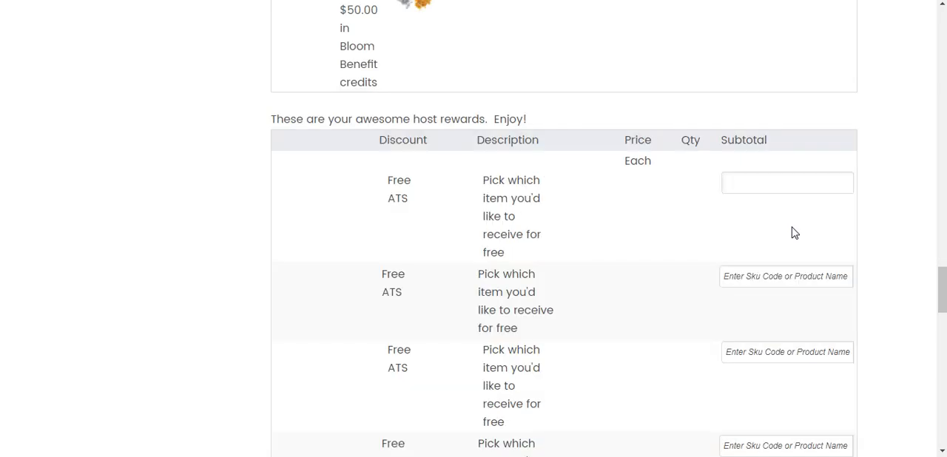
Examine the items redeemed with Journey Dollars, the Bloom Benefits, the free ATS rewards and the order's billing totals
left_click_drag(943, 297, 943, 360)
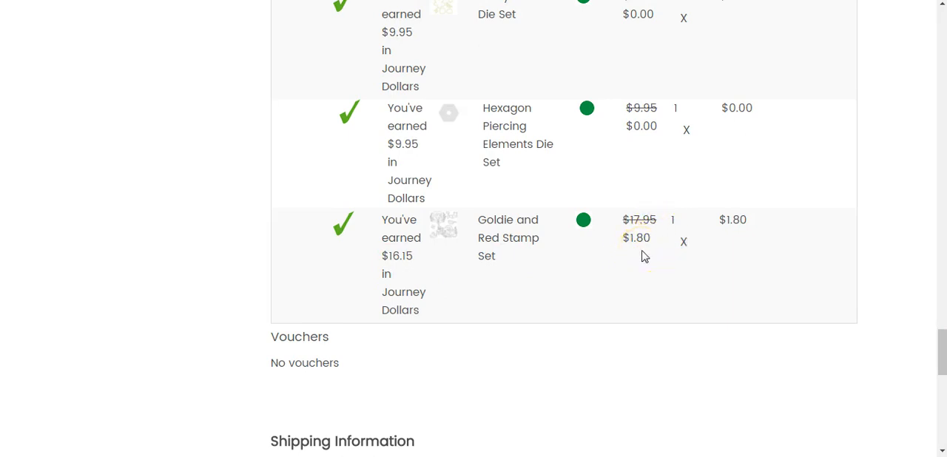
left_click_drag(943, 372, 943, 312)
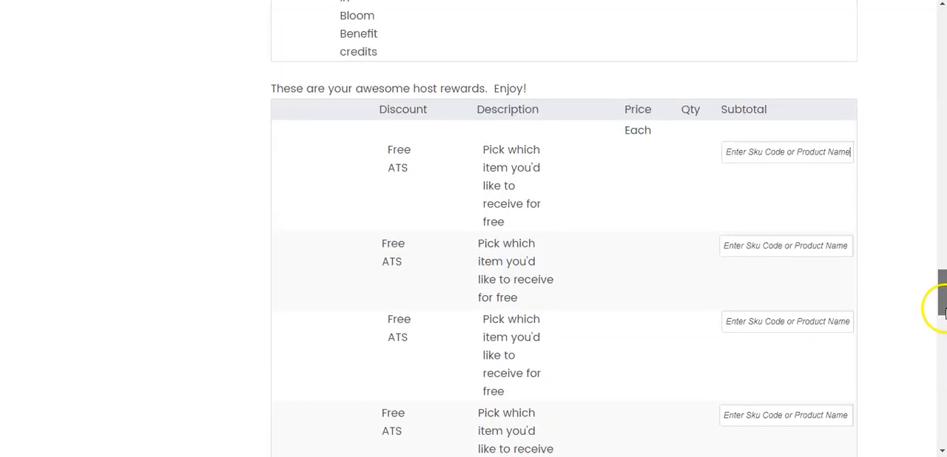
left_click(787, 153)
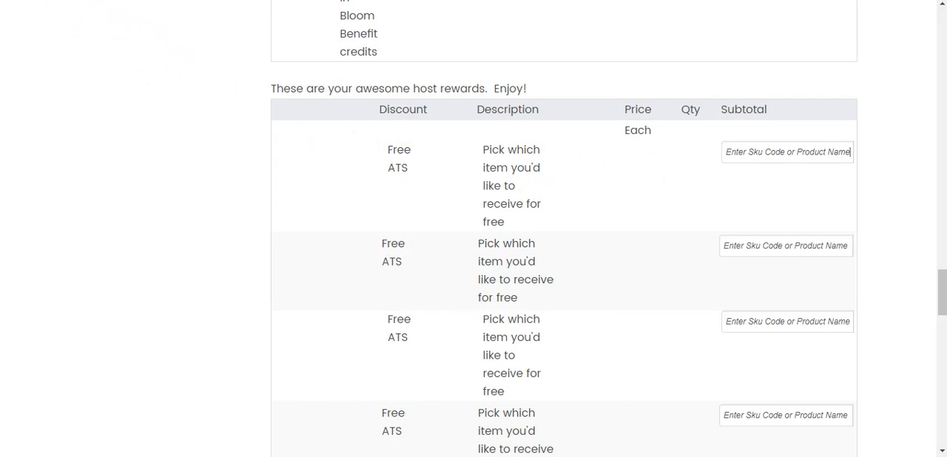
scroll(59, 47, "up", 5)
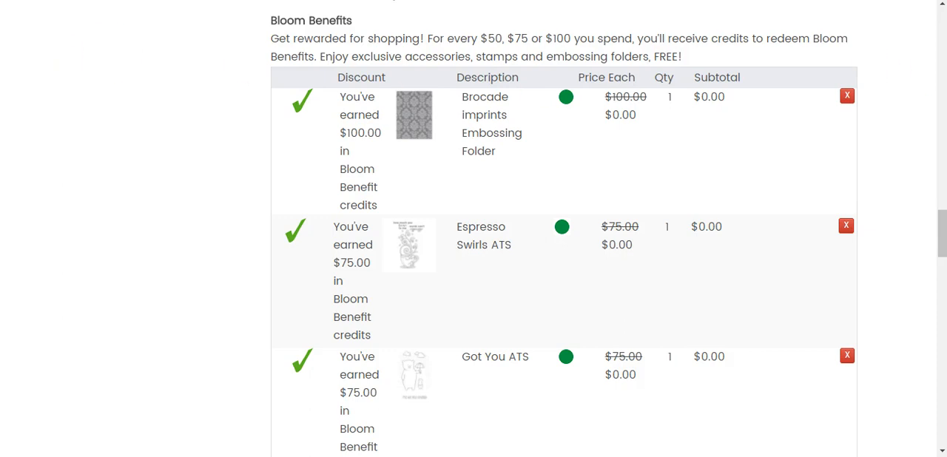
left_click_drag(942, 245, 941, 322)
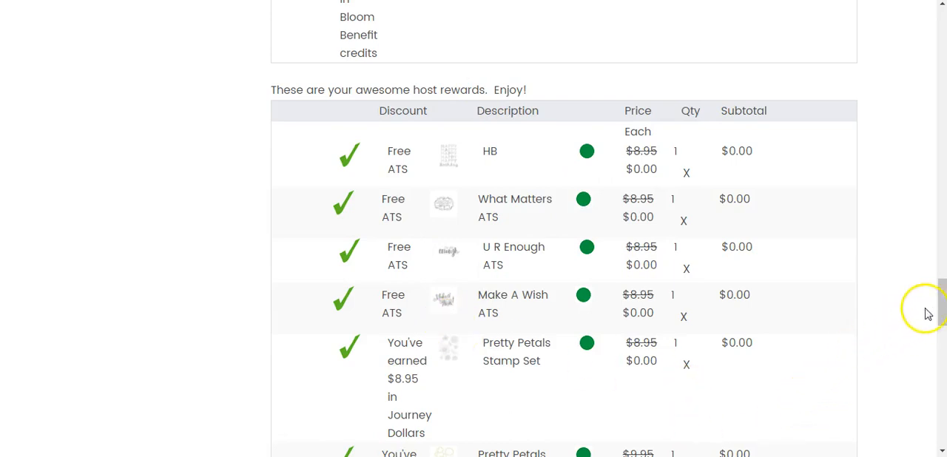
left_click_drag(942, 310, 942, 351)
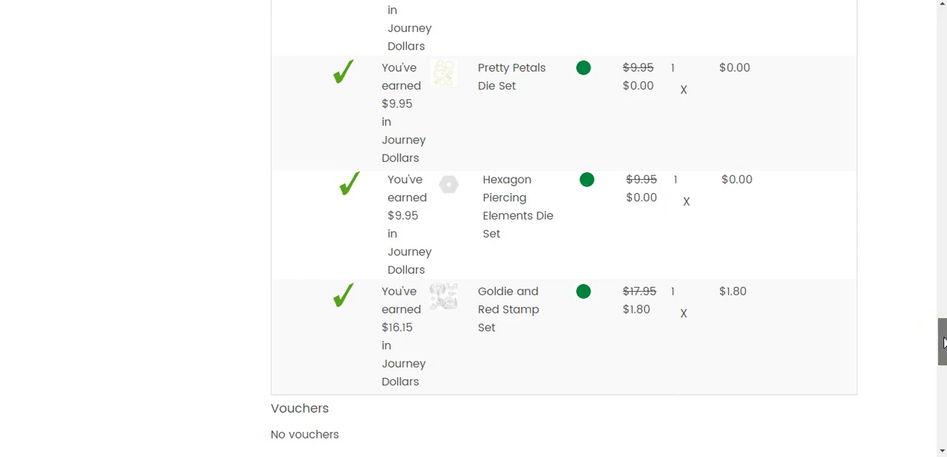
left_click_drag(943, 342, 943, 427)
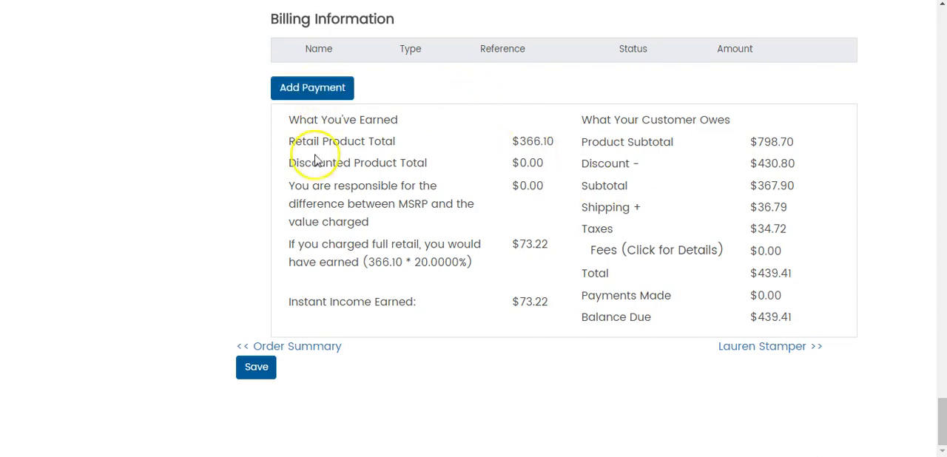
Open the party's Review & Submit page and examine the order billing summary, including the instant income applied and the outstanding balance
scroll(262, 200, "up", 7)
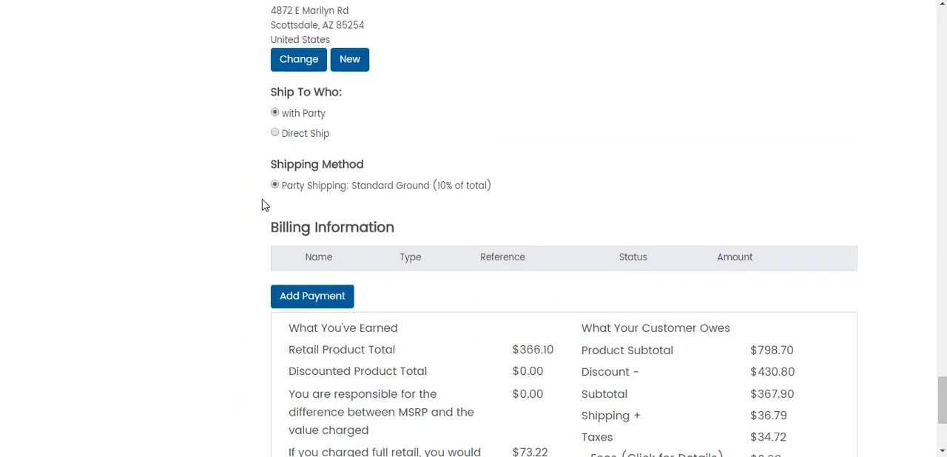
scroll(264, 205, "up", 12)
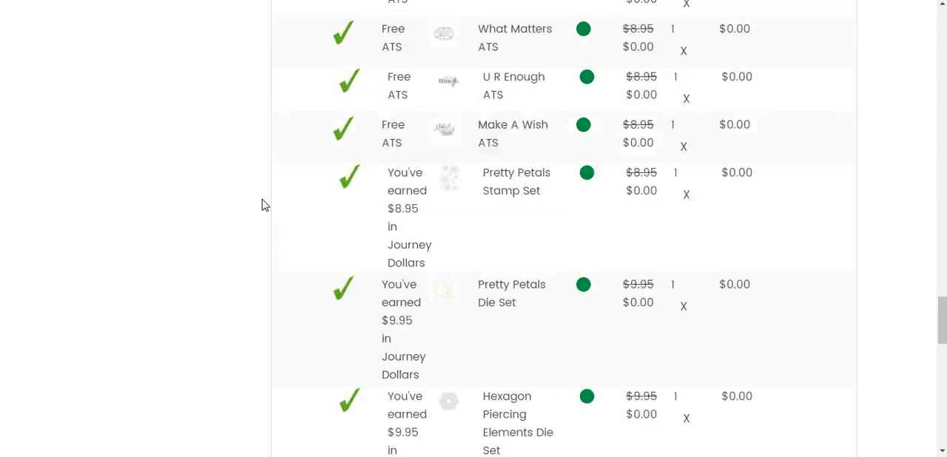
scroll(264, 205, "up", 15)
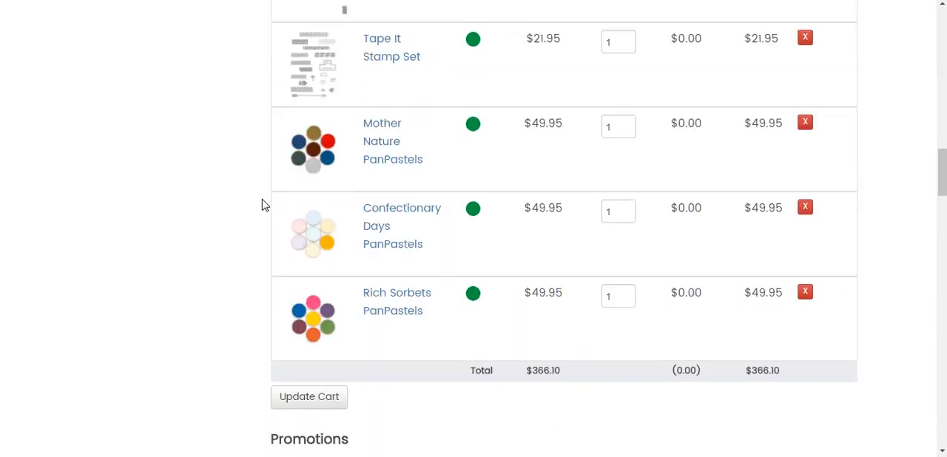
scroll(262, 199, "up", 2)
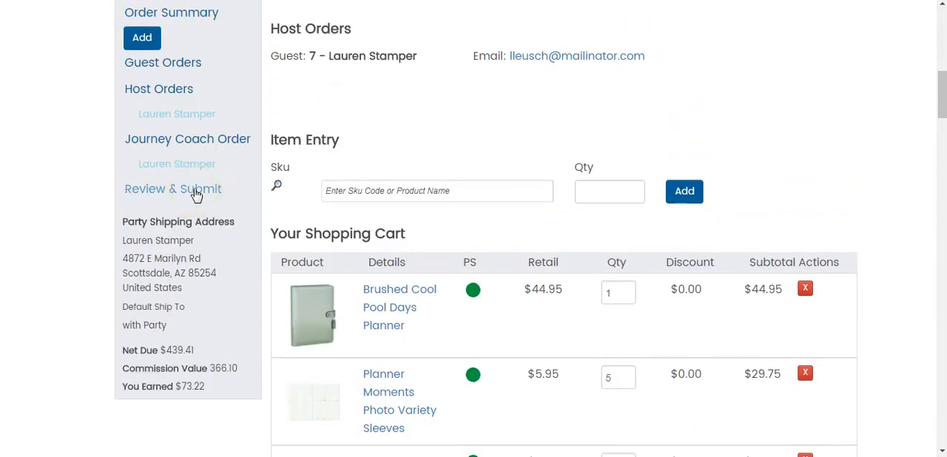
left_click(195, 192)
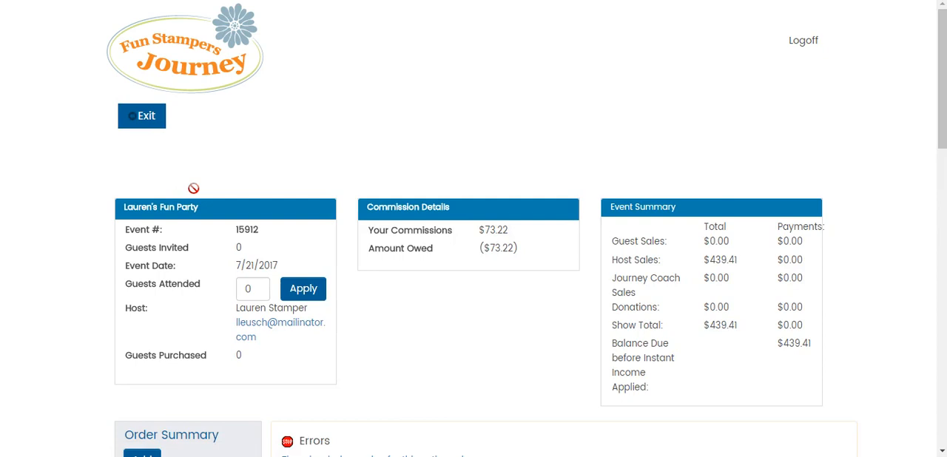
left_click_drag(941, 129, 938, 344)
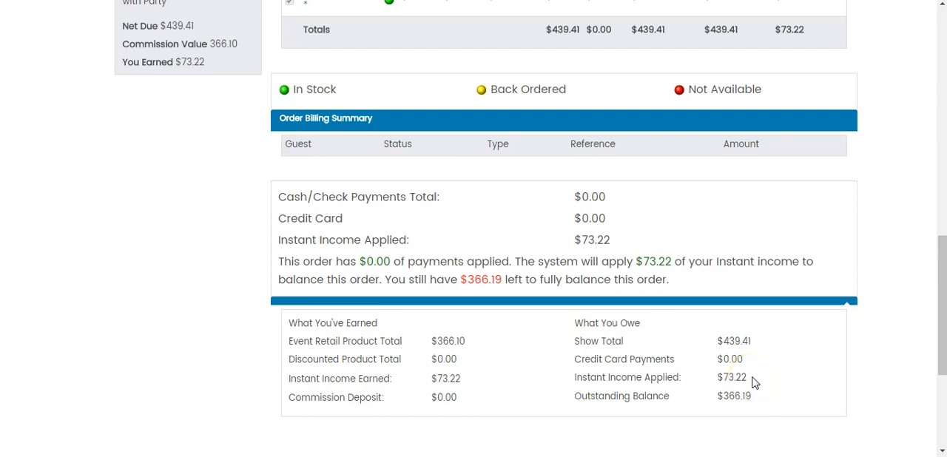
left_click(741, 404)
left_click(737, 411)
Start a new payment for the party's outstanding balance with Credit Card as the payment option
left_click_drag(943, 363, 938, 429)
left_click(317, 318)
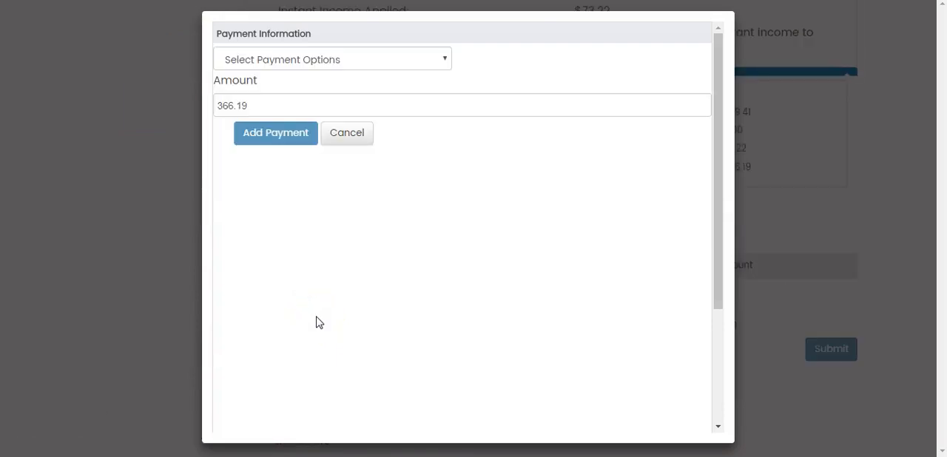
left_click(445, 60)
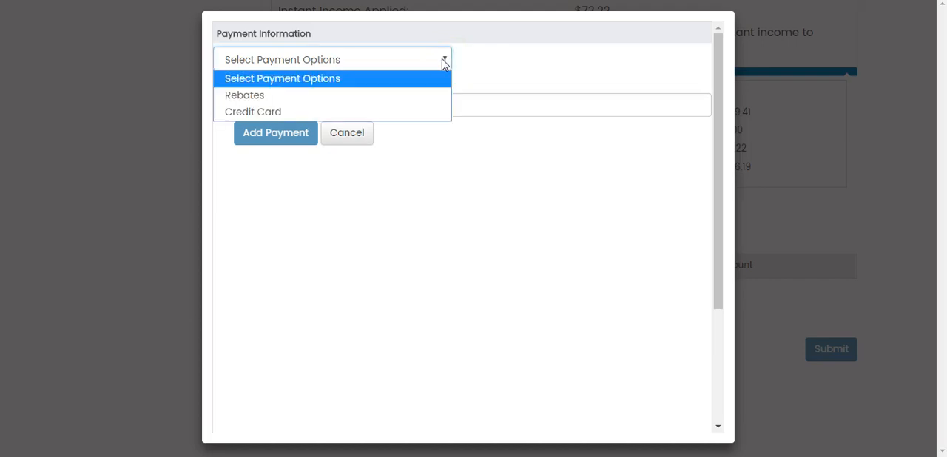
left_click(273, 116)
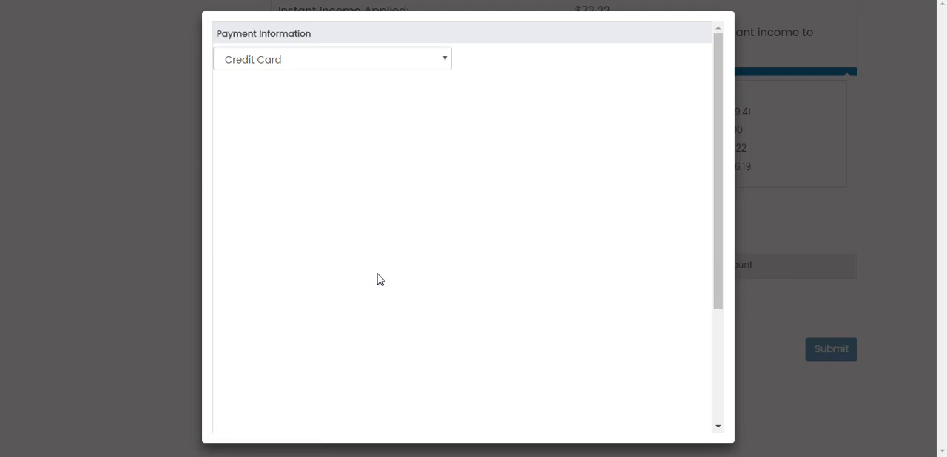
left_click(417, 219)
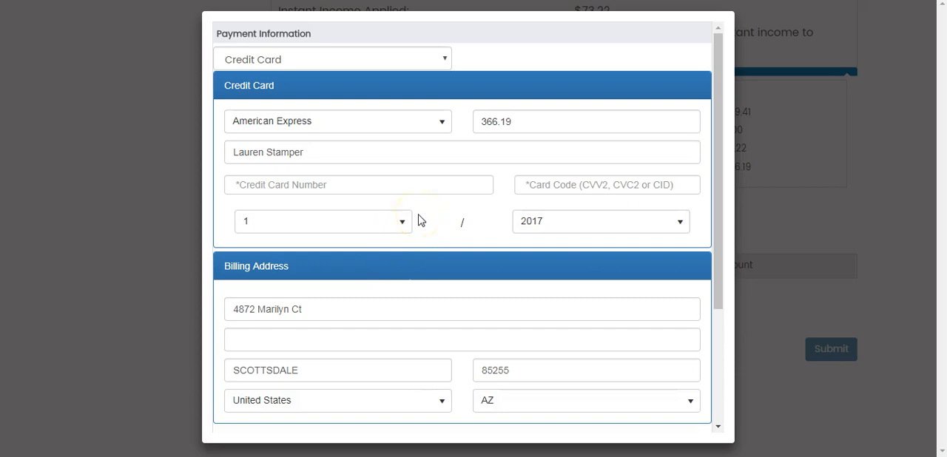
Set the card type to Visa and add the credit card payment to the party order
left_click(442, 125)
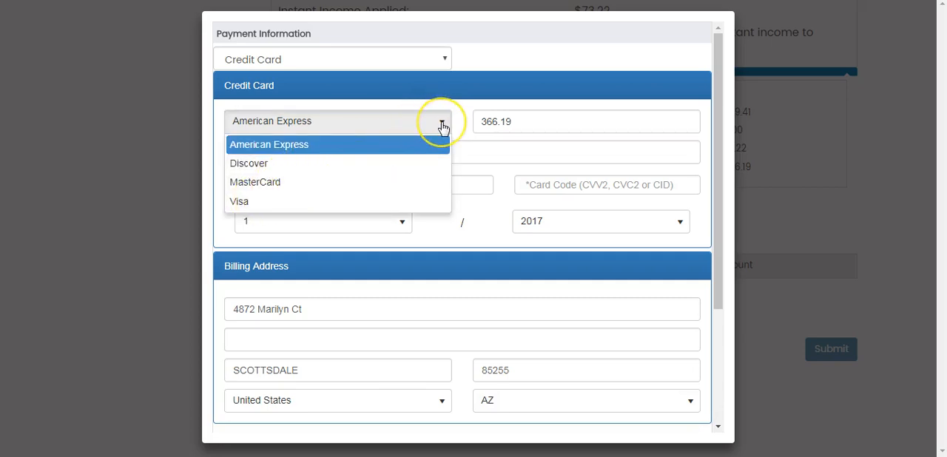
left_click(249, 202)
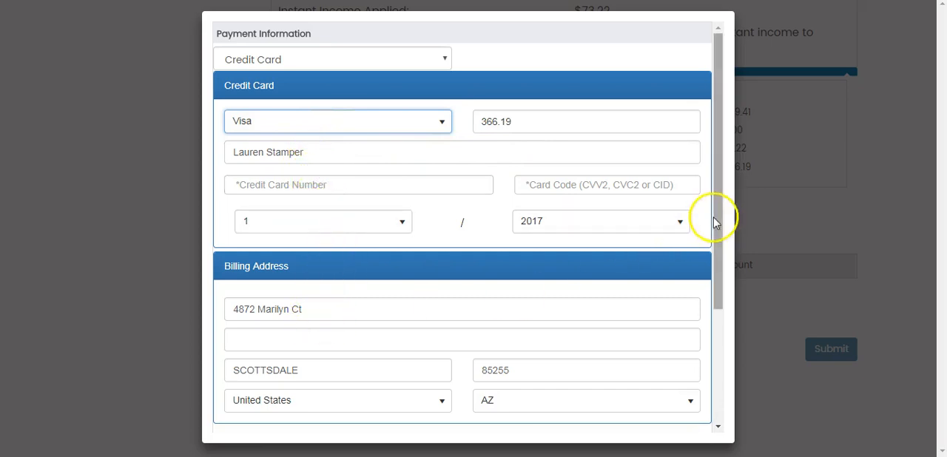
left_click_drag(718, 219, 725, 283)
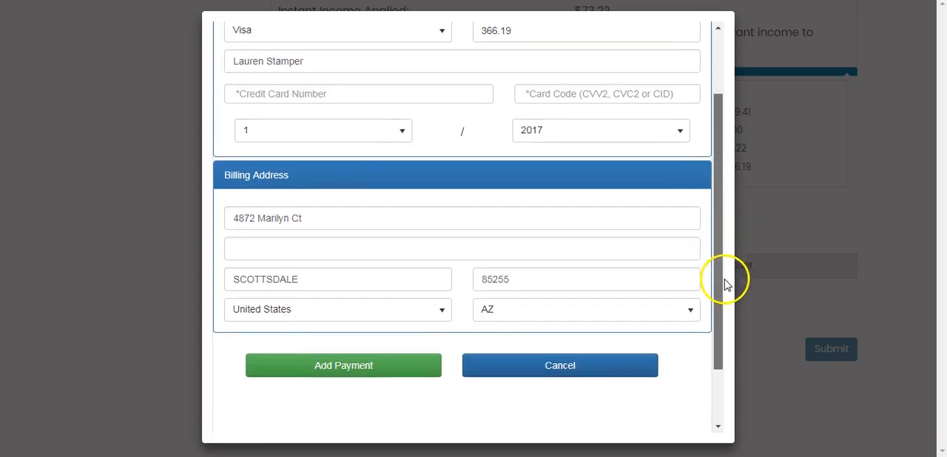
left_click(361, 372)
left_click(227, 93)
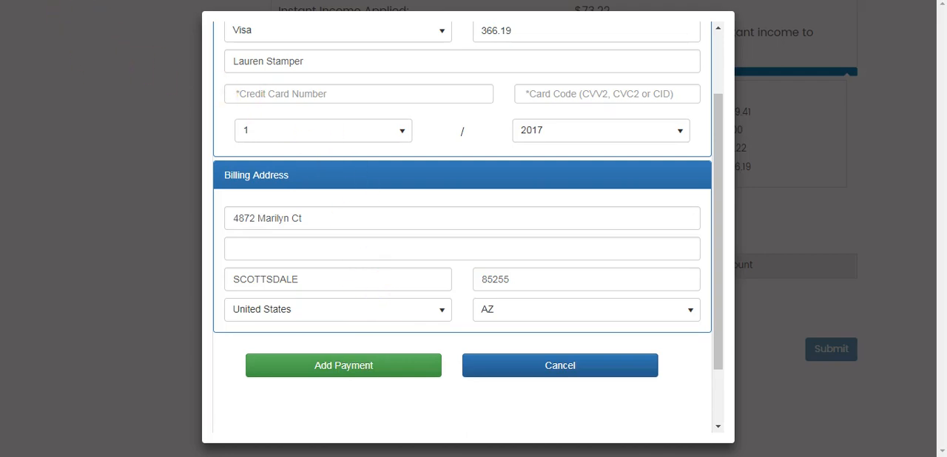
left_click(59, 92)
left_click(60, 95)
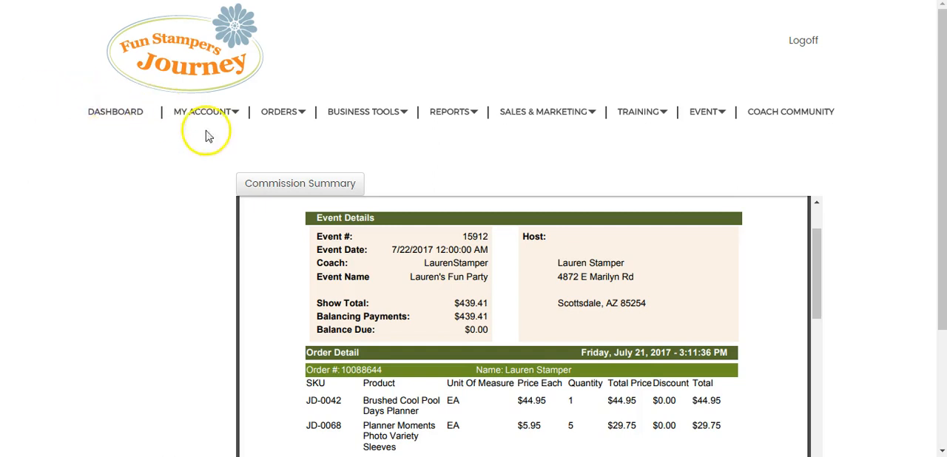
mouse_move(252, 237)
key("alt+Tab")
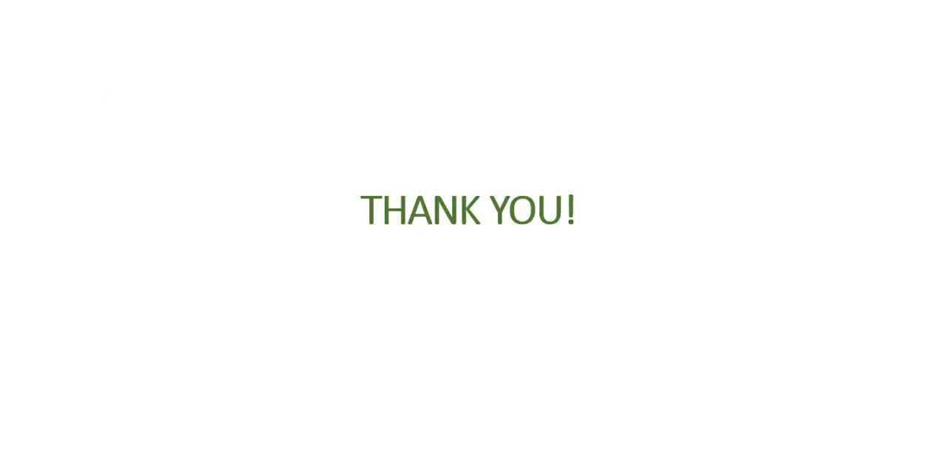